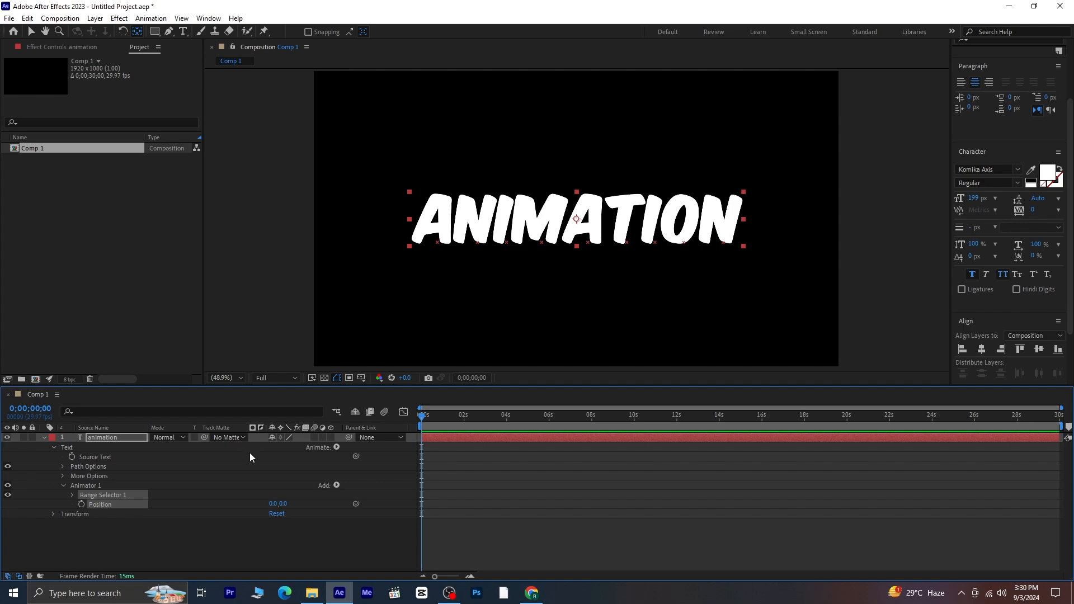
Step: Add an Opacity property to the text's Animator 1, then set its Position to 0.0, 164.0 and Opacity to 0%
click(336, 486)
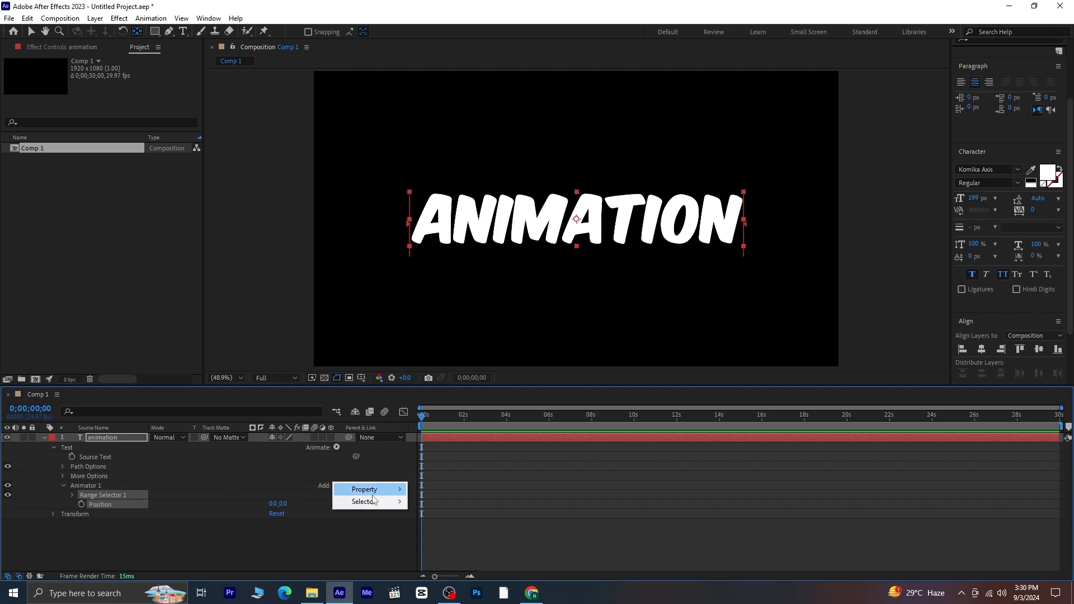
mouse_move(372, 496)
click(478, 350)
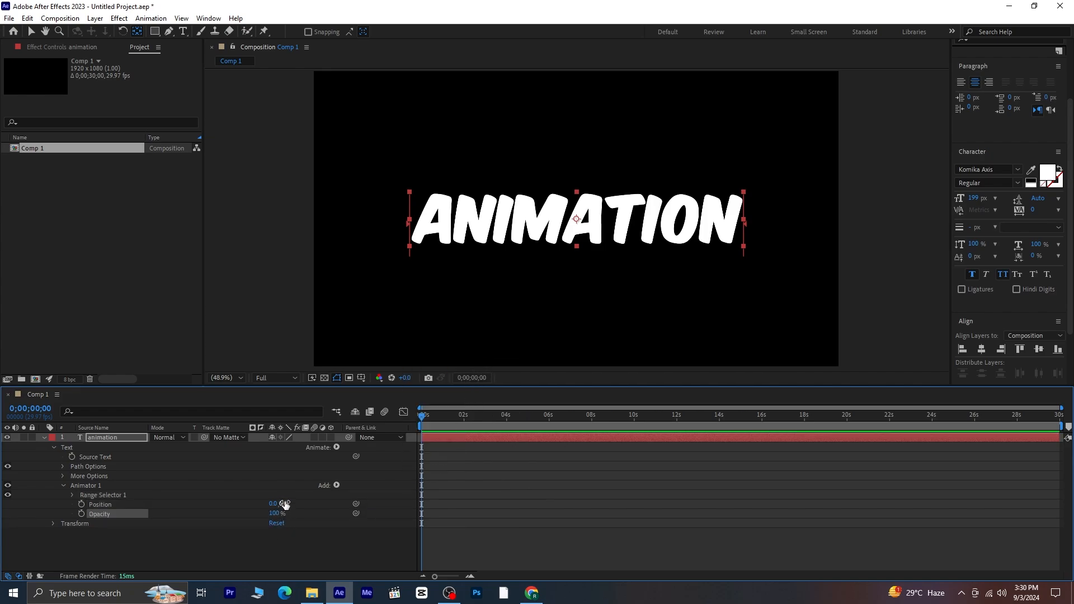
drag(283, 503, 383, 495)
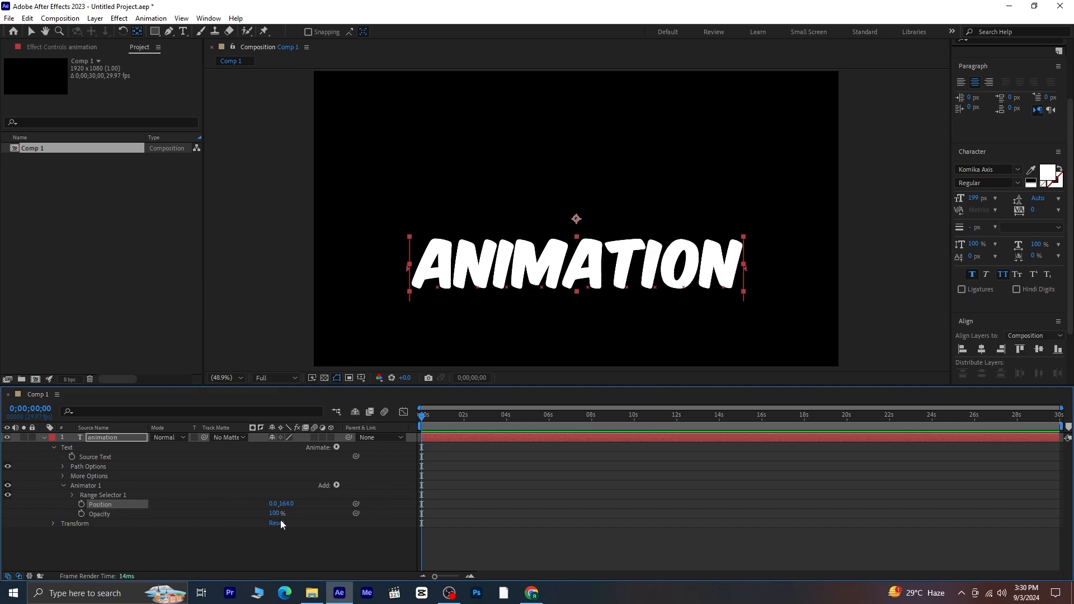
drag(276, 516, 115, 535)
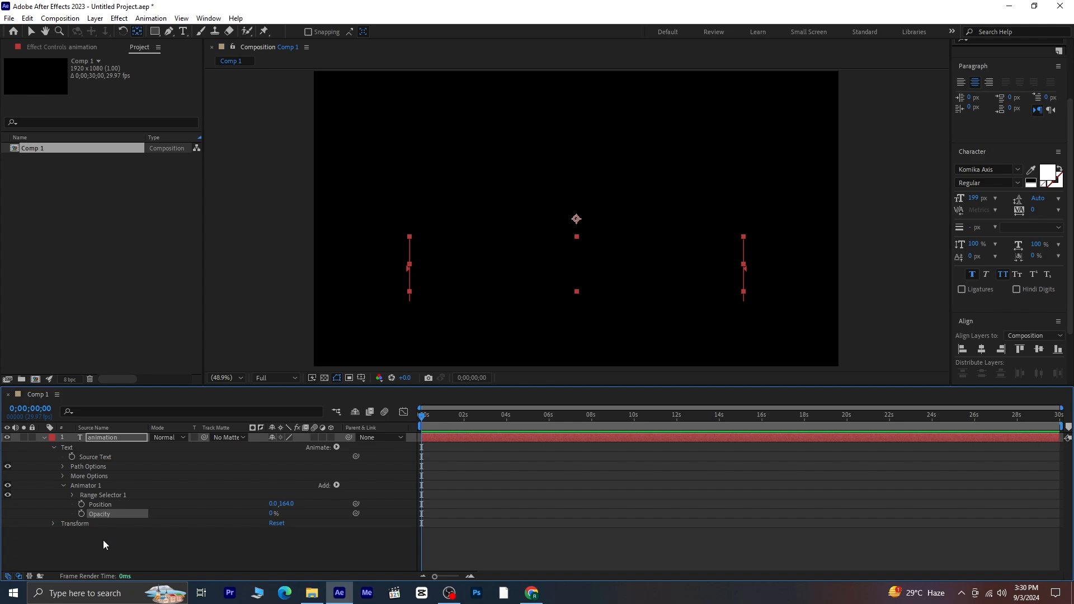
Step: Keyframe the Offset of Range Selector 1 at -100% on the first frame
click(73, 494)
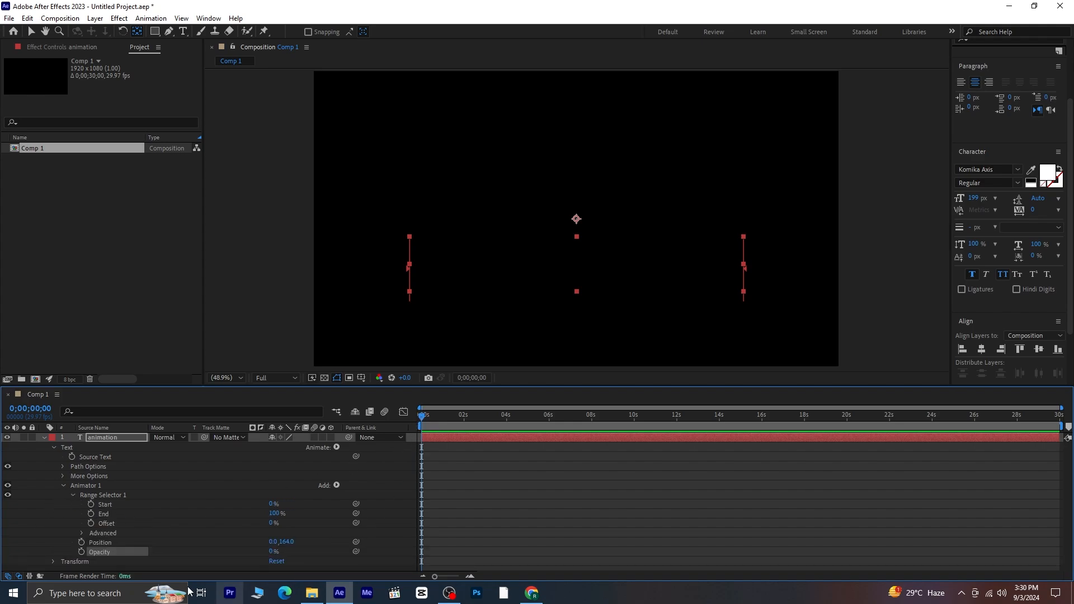
click(91, 523)
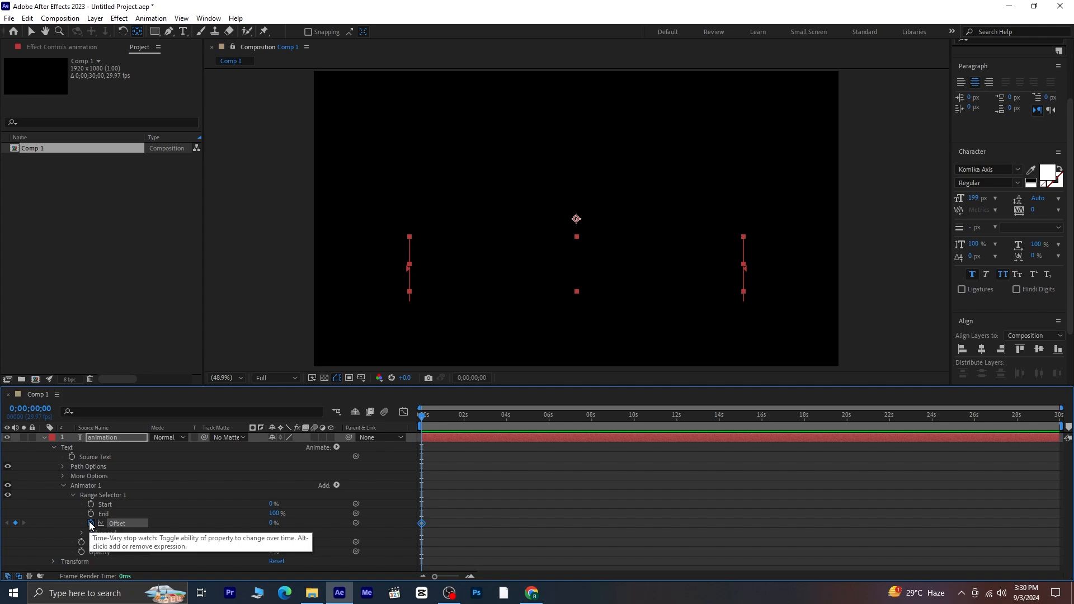
click(273, 523)
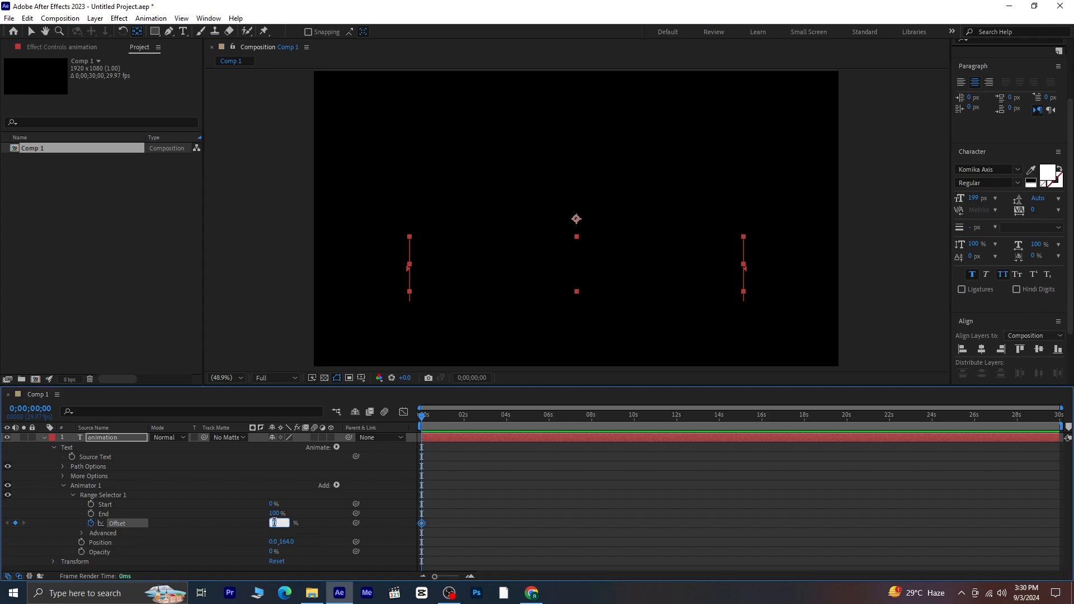
text(-100)
key(Return)
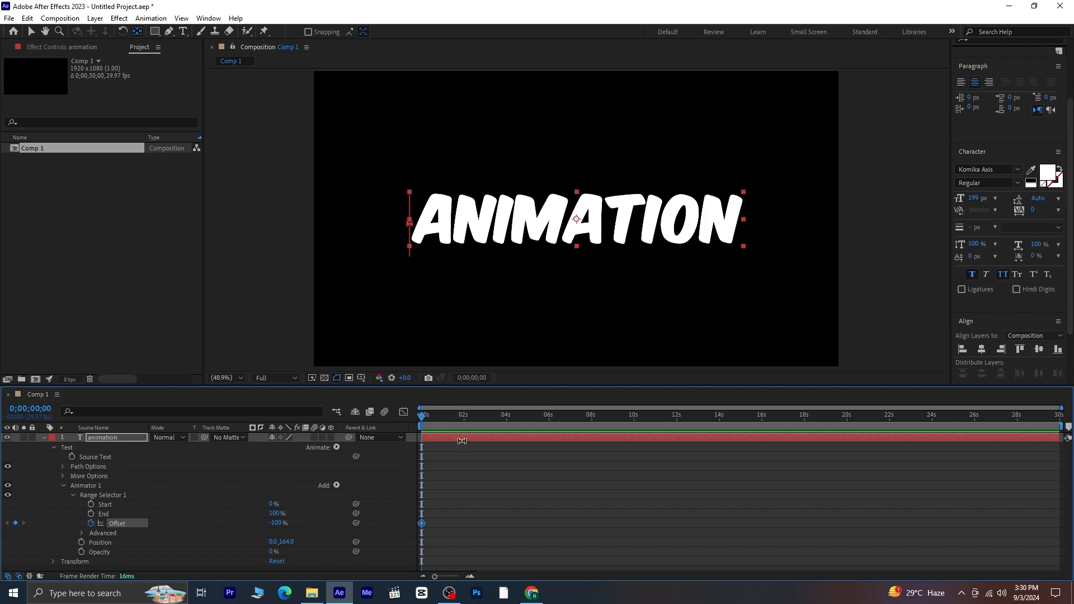
Step: Add a second Offset keyframe of 100% at the 1-second mark
key(equal)
drag(424, 417, 465, 449)
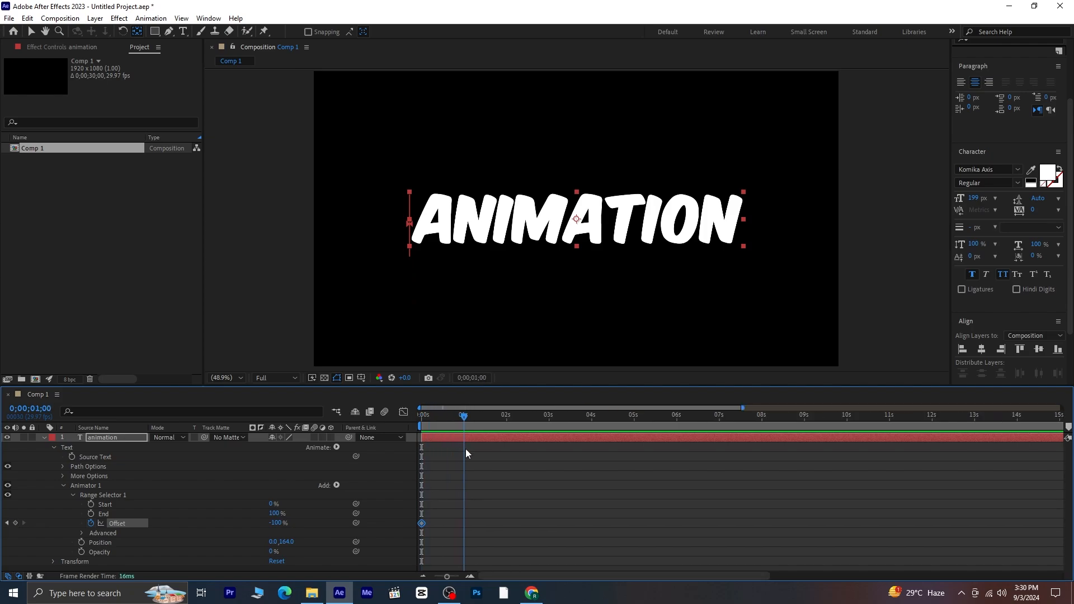
click(276, 523)
text(100)
key(Return)
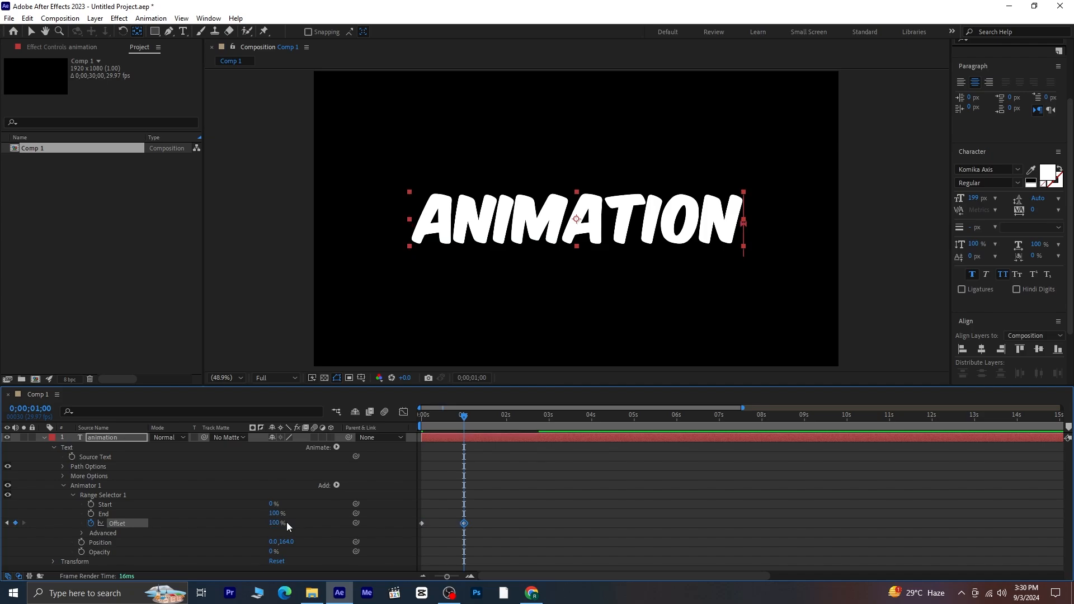
Step: In the range selector's advanced options, set Shape to Ramp Up, Ease High to 27% and Ease Low to 100%
click(81, 531)
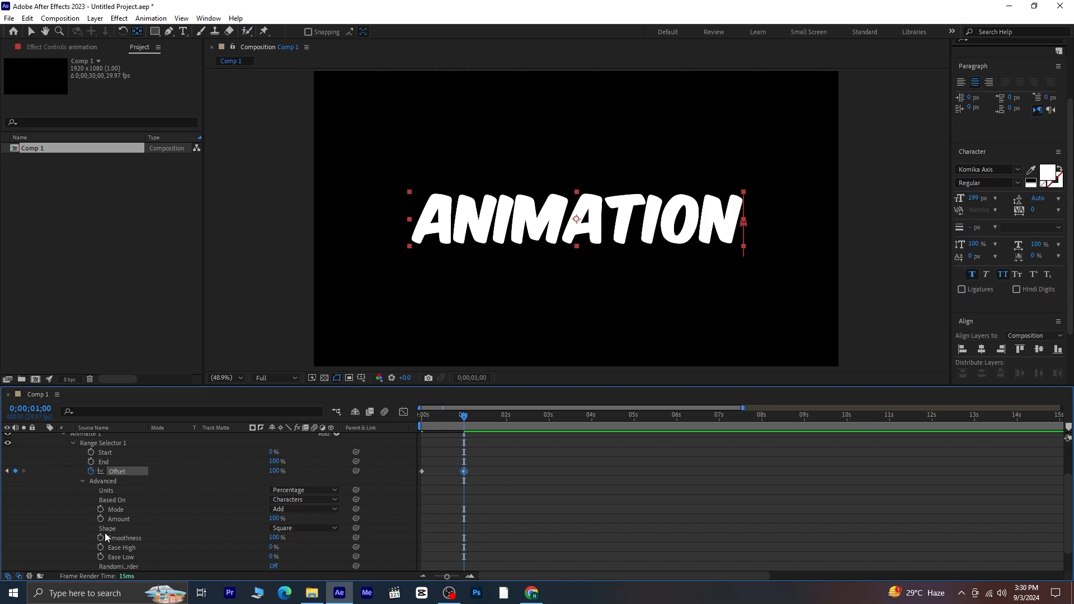
click(303, 528)
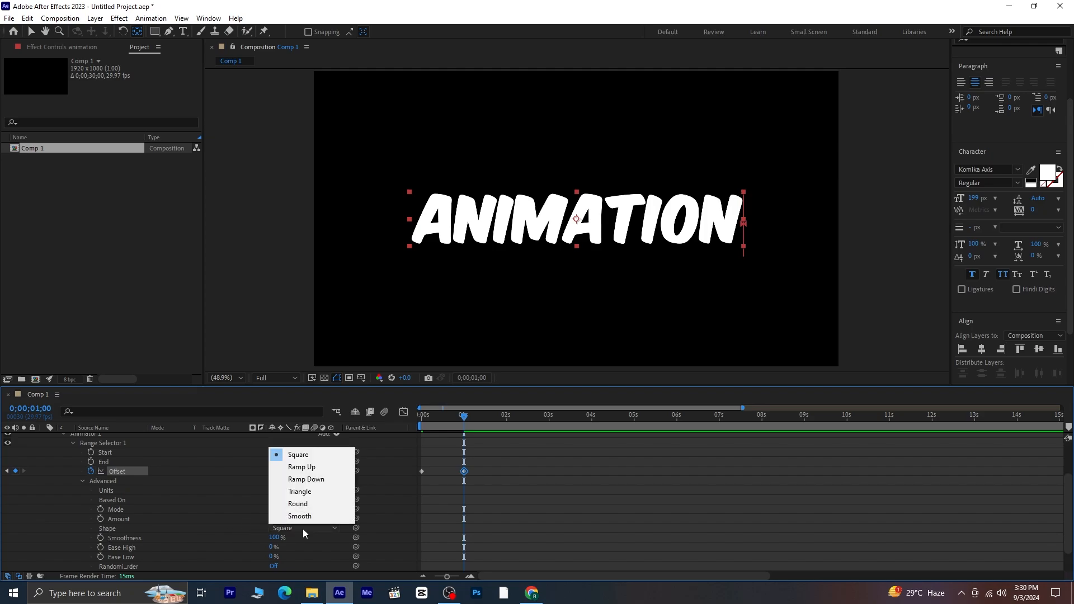
click(317, 467)
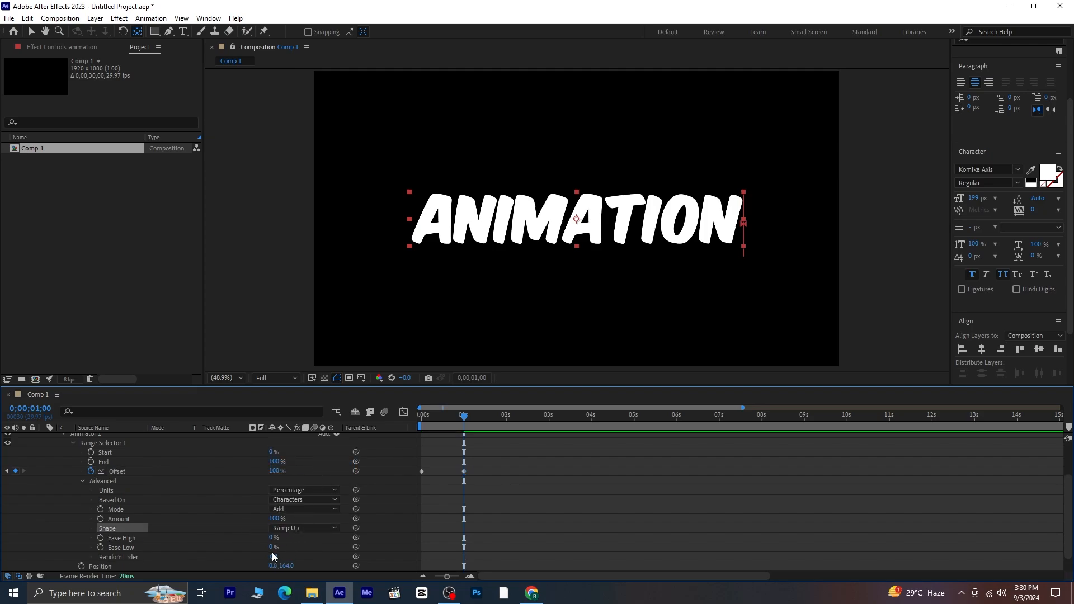
drag(272, 538, 286, 535)
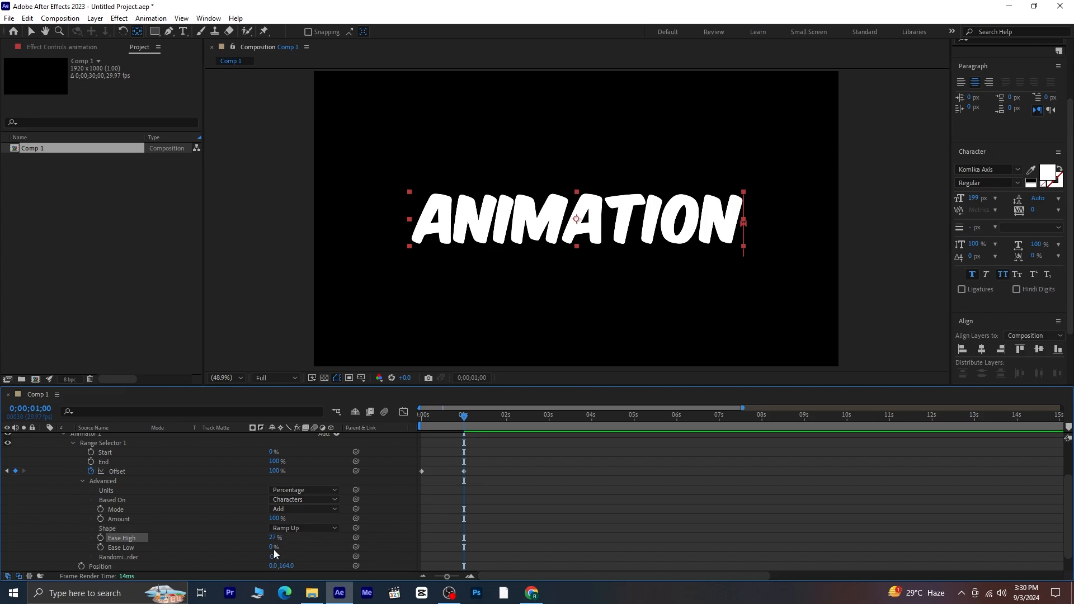
drag(273, 547, 402, 546)
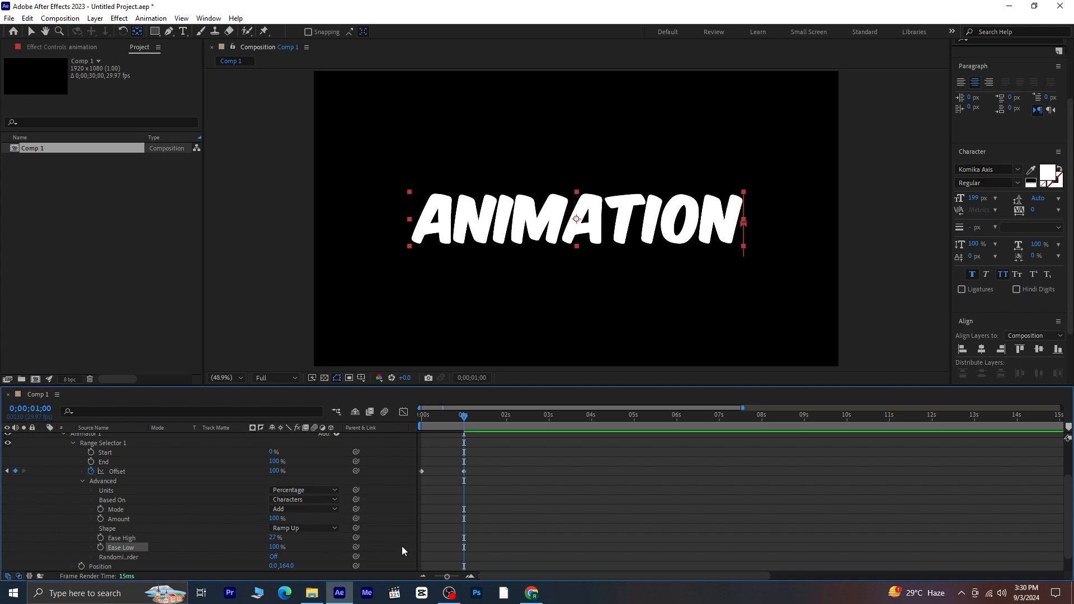
Step: Preview the text animation from the first frame
drag(463, 421, 421, 422)
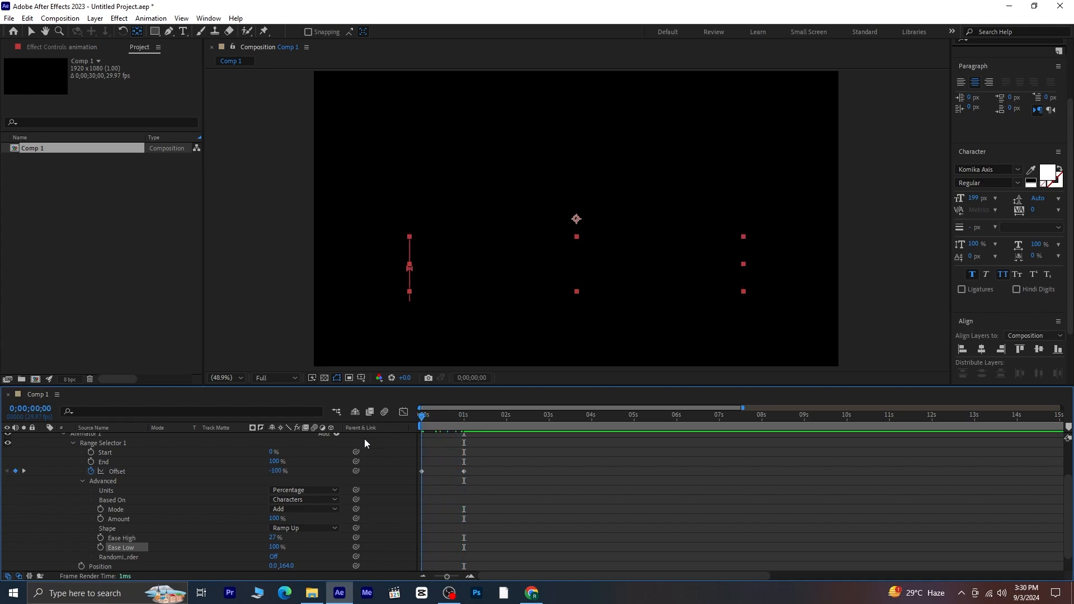
key(space)
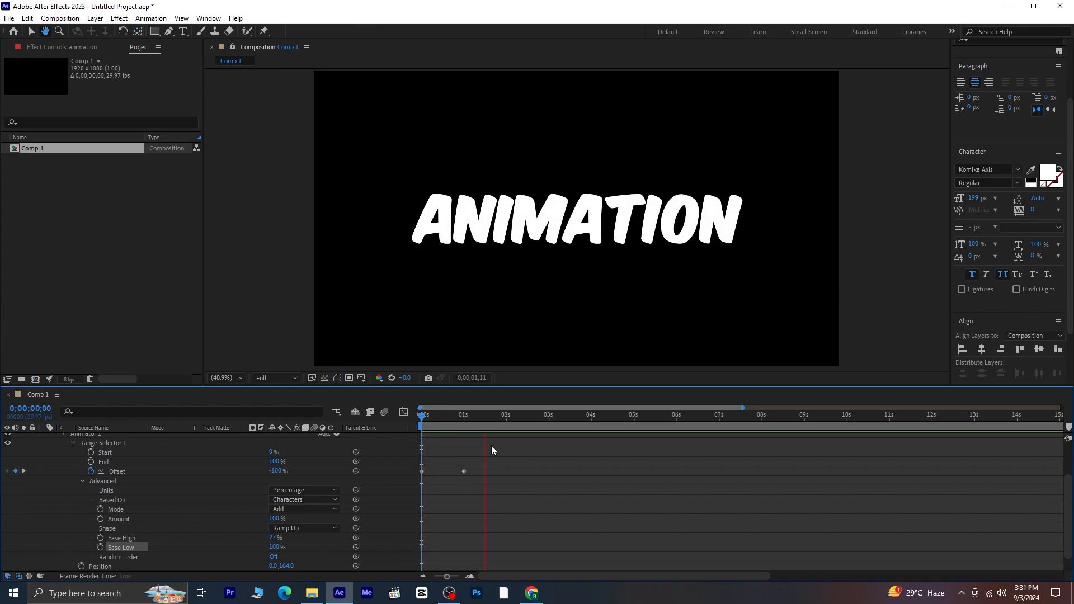
key(space)
key(space)
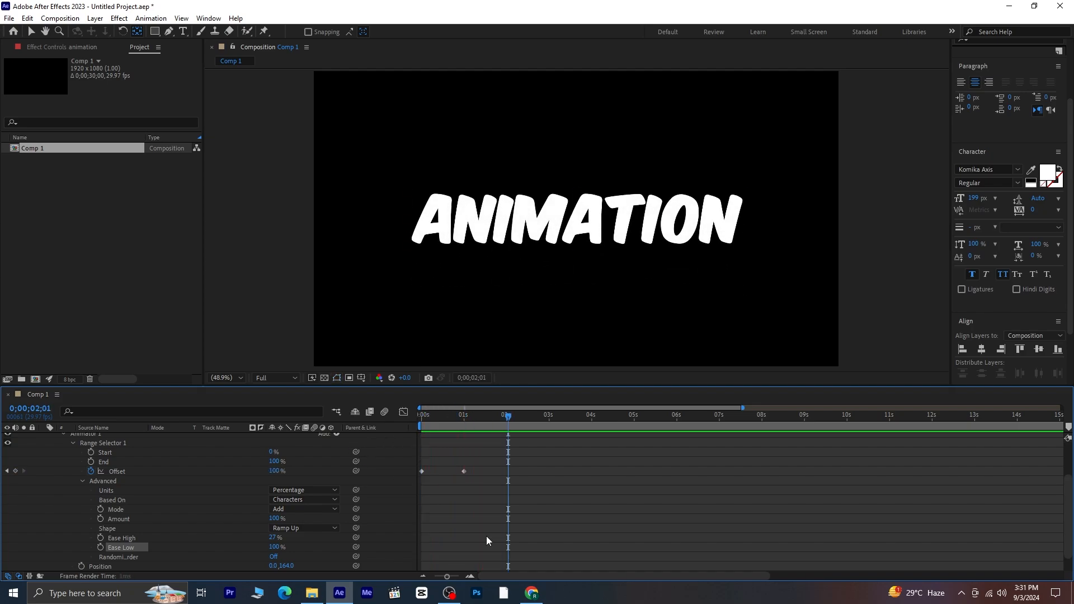
key(space)
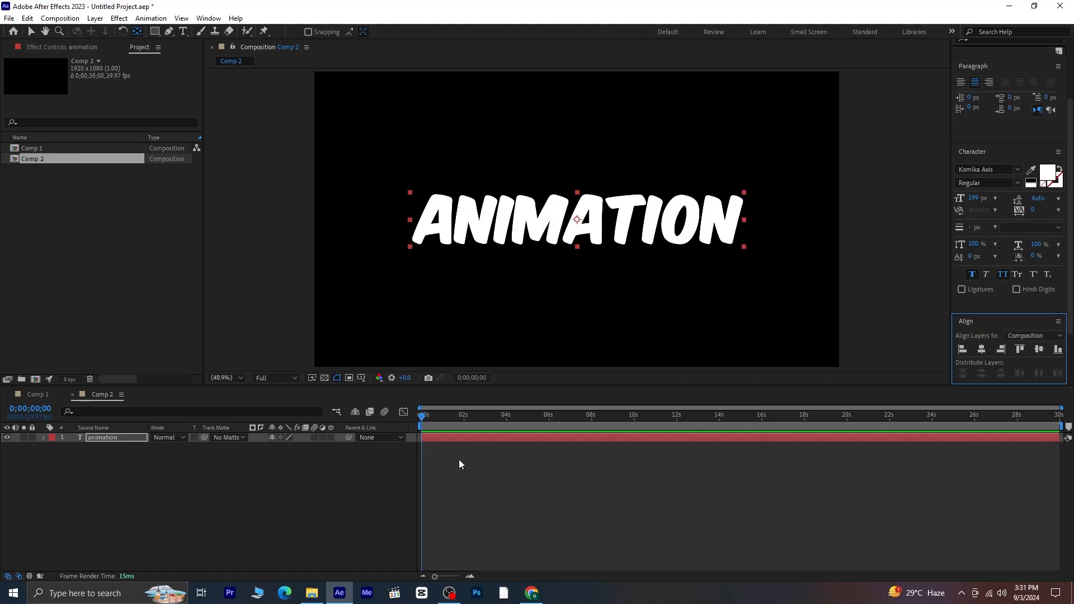
Step: Add a Position animator to the "animation" text layer in Comp 2
click(143, 490)
click(107, 437)
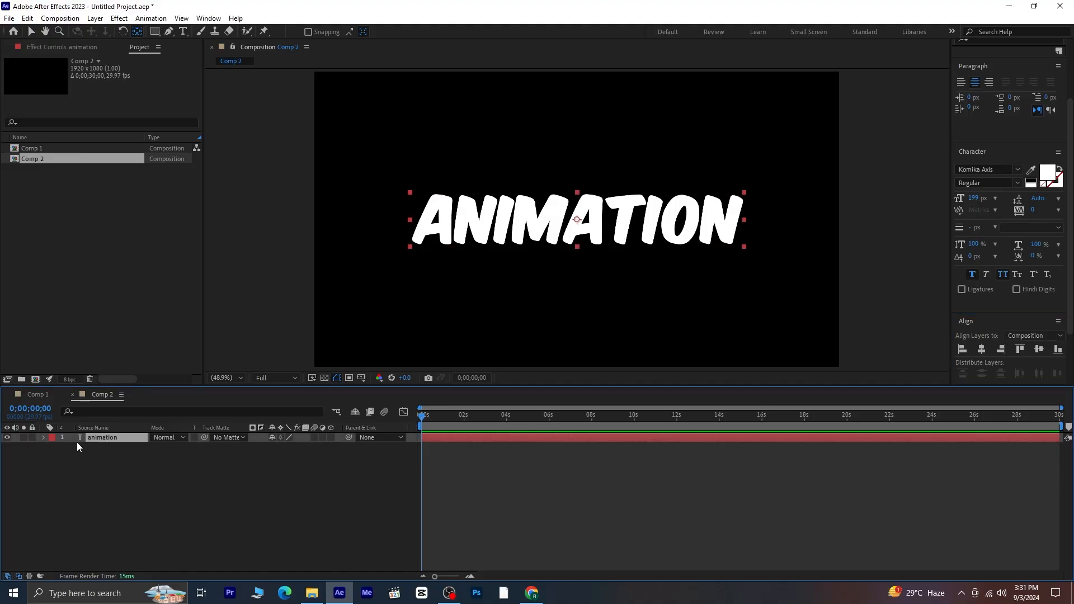
click(43, 438)
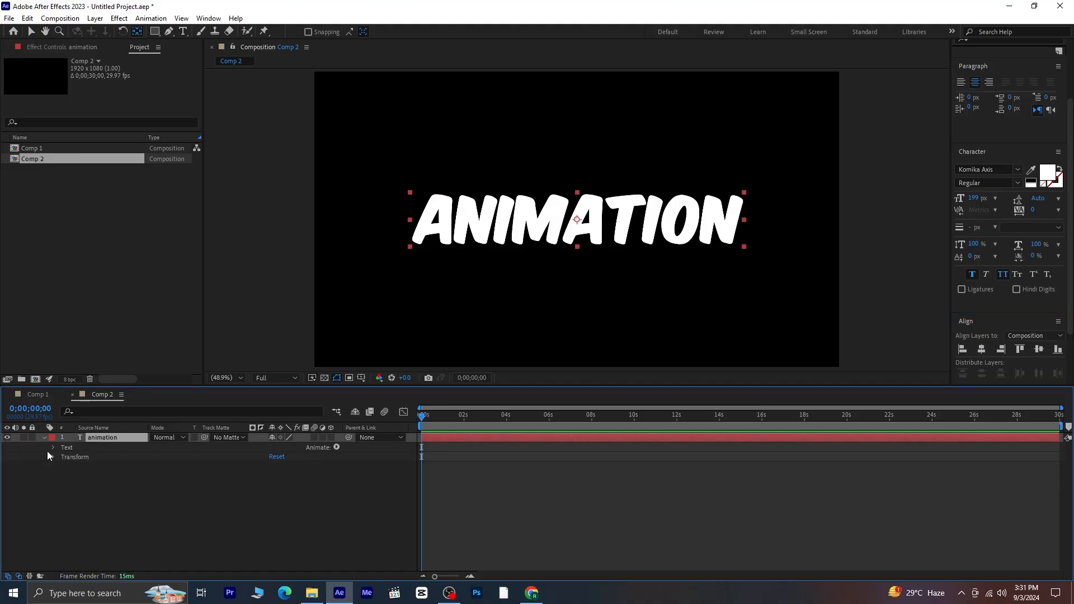
click(336, 447)
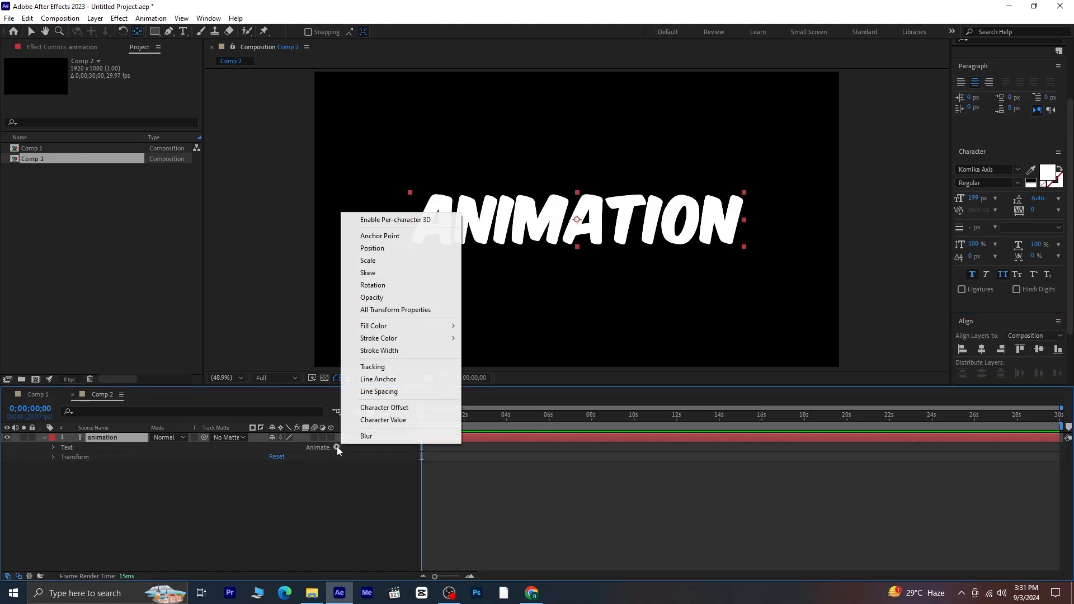
click(383, 248)
Step: Add Opacity and Tracking properties to Animator 1 of the Comp 2 text layer
click(336, 485)
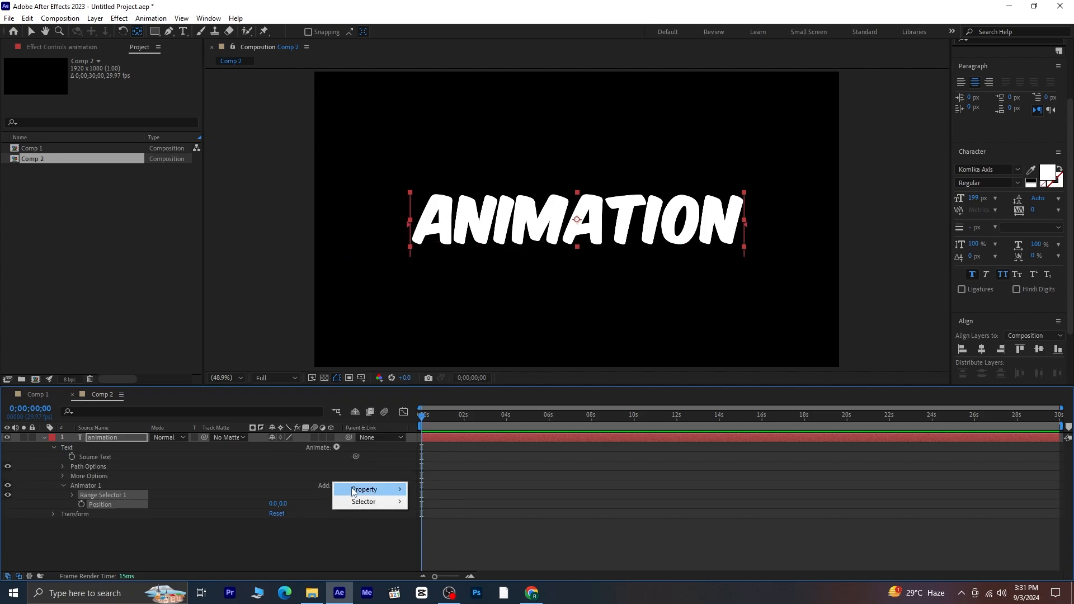
mouse_move(353, 495)
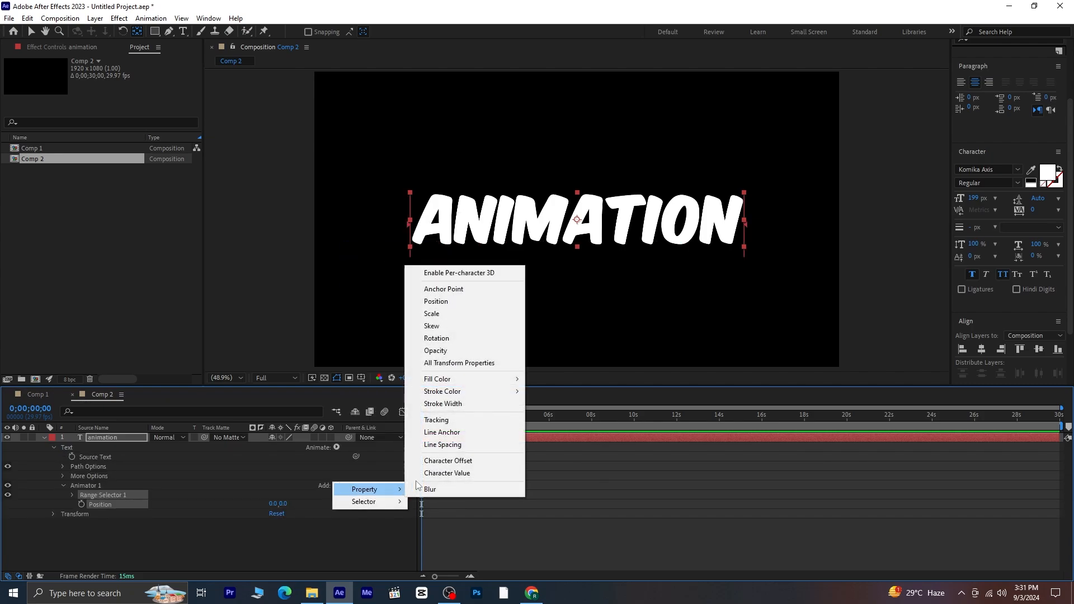
click(437, 350)
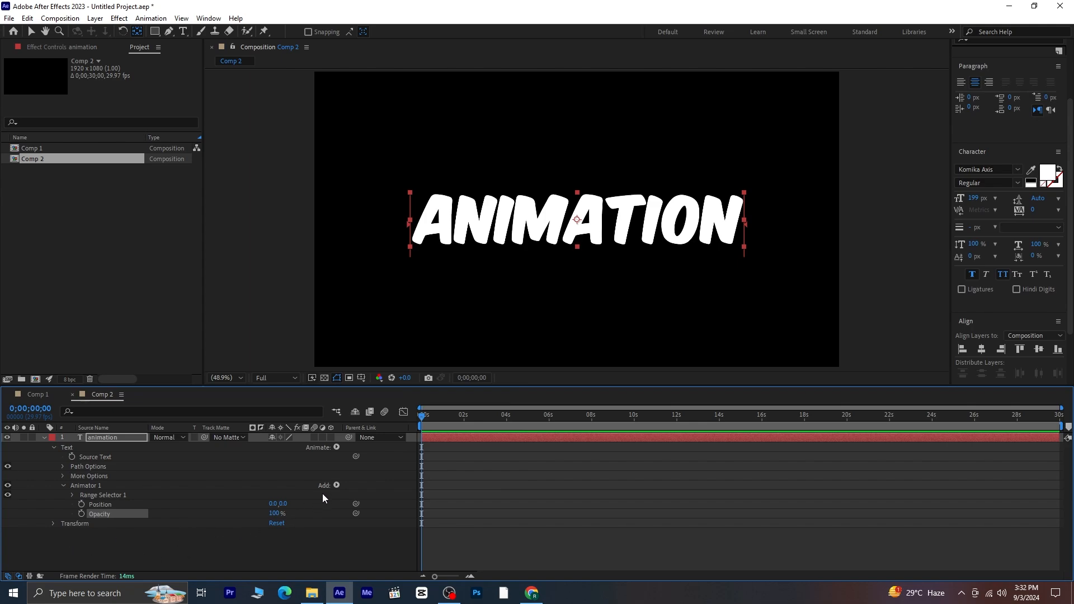
click(336, 486)
mouse_move(364, 490)
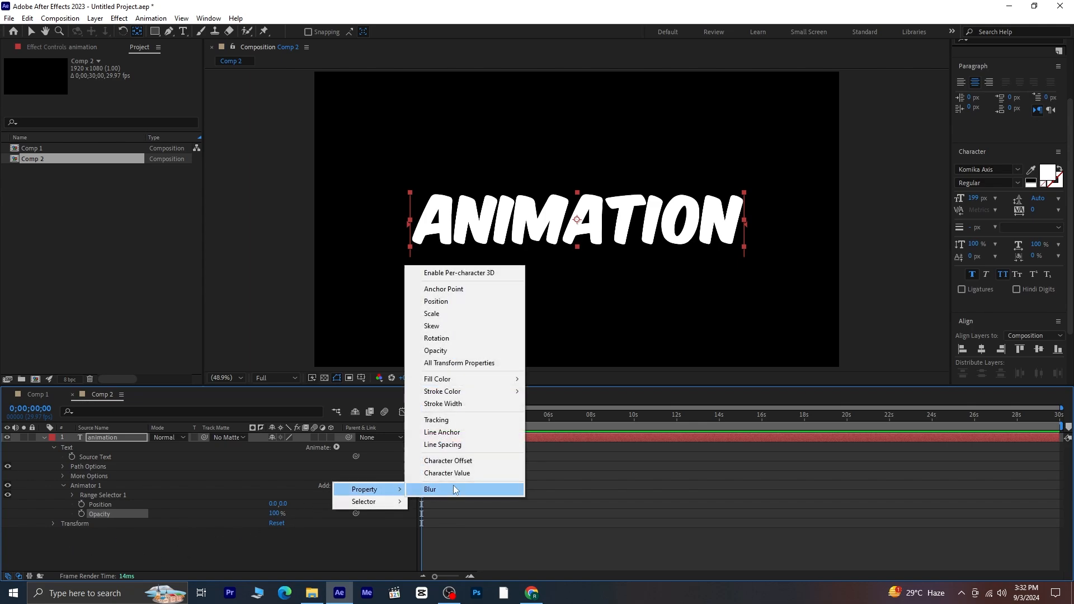
click(485, 420)
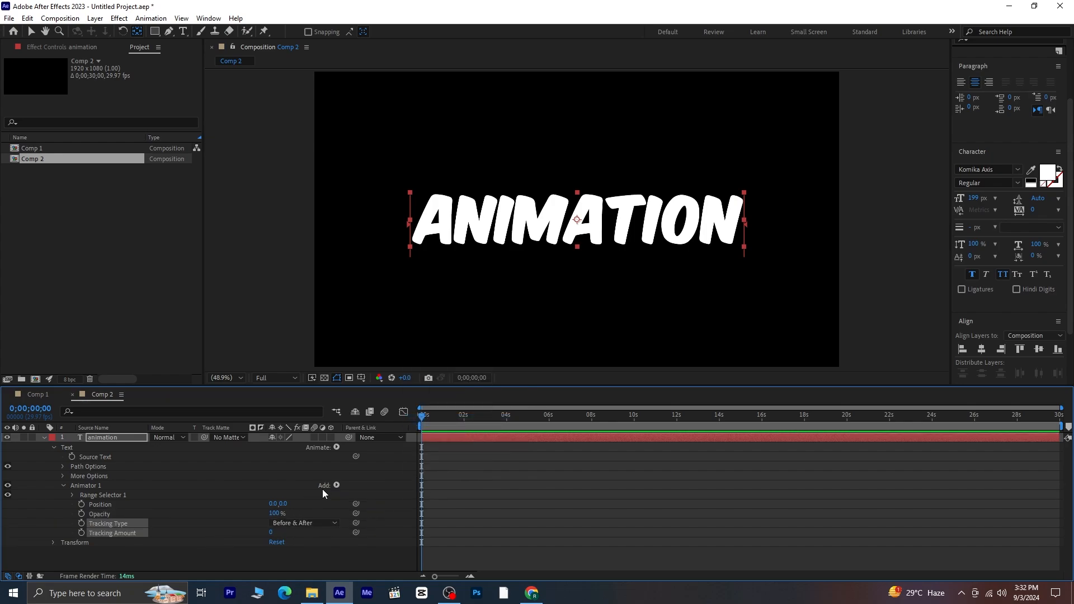
Step: Set the animator's Position to 0.0, 116.0, Tracking Amount to -130 and Opacity to 0%
drag(282, 504, 352, 501)
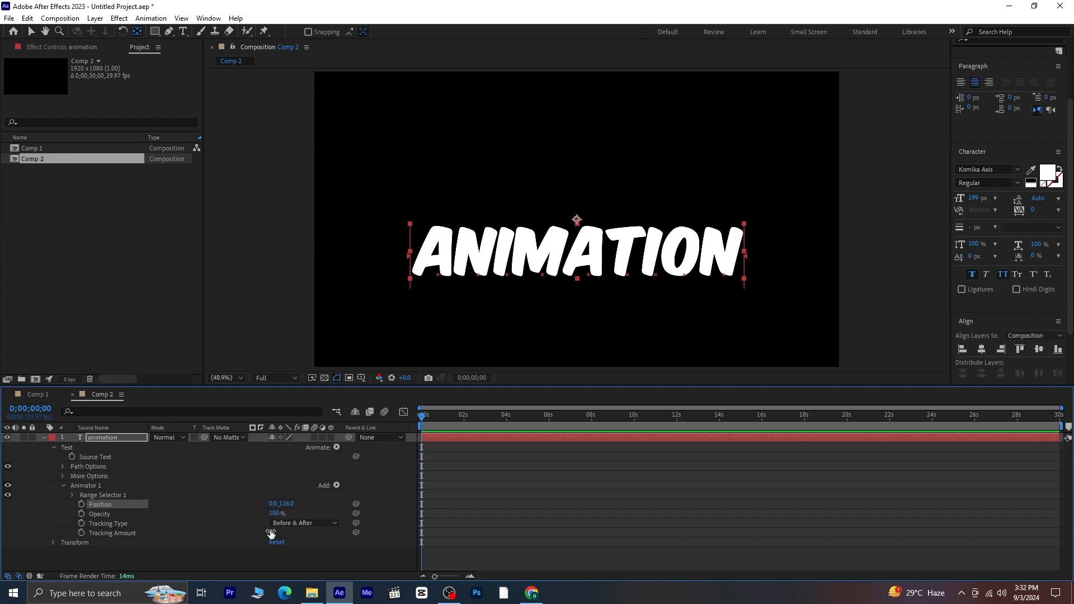
drag(271, 534, 203, 536)
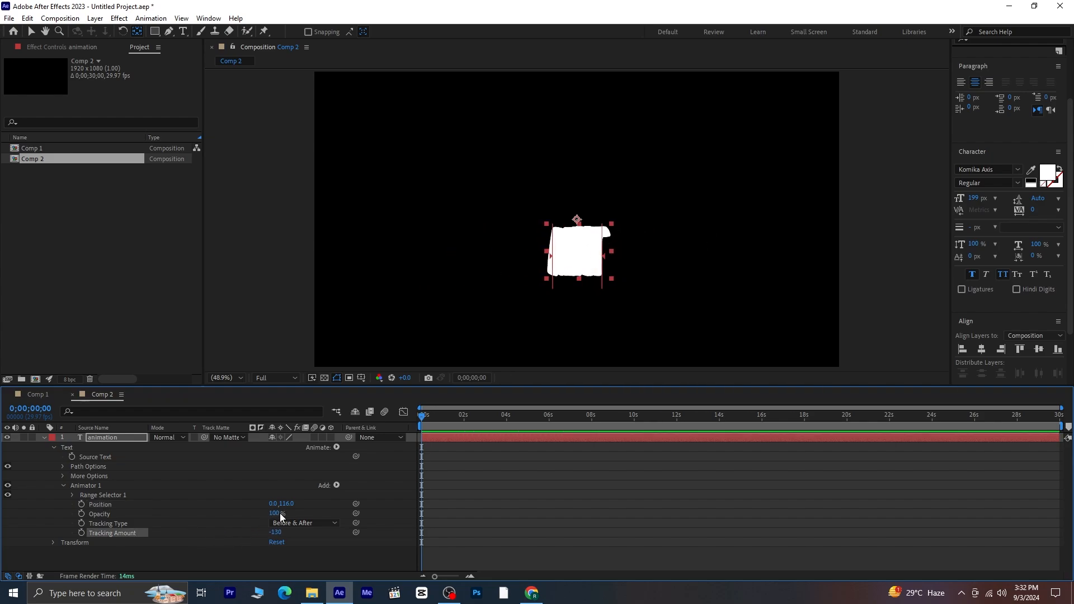
drag(279, 513, 112, 531)
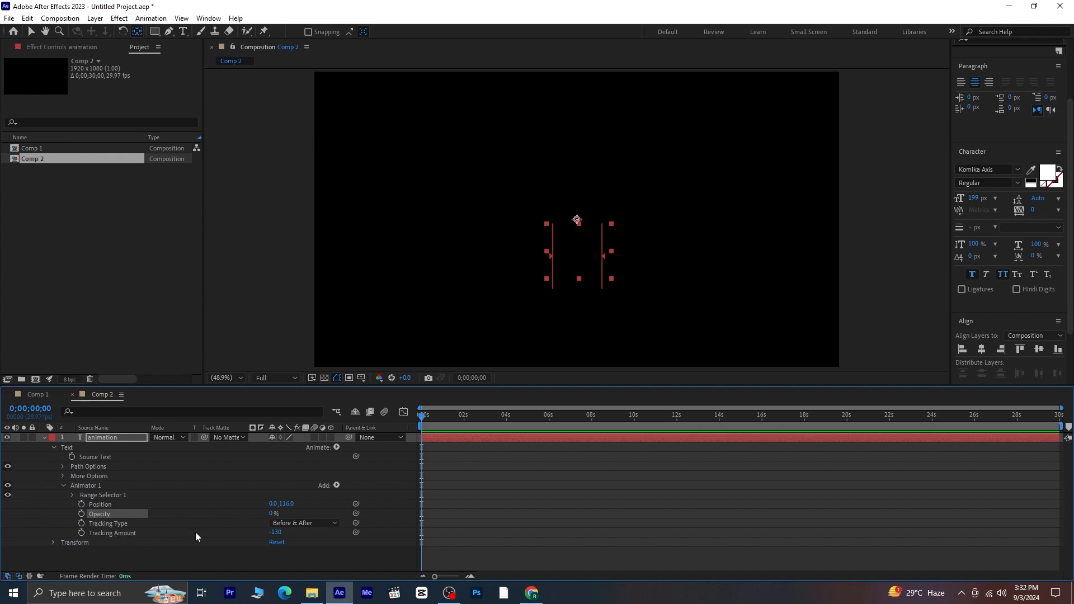
Step: Keyframe the Start of Range Selector 1 from 0% on the first frame to 100% at 0;00;01;02
click(72, 495)
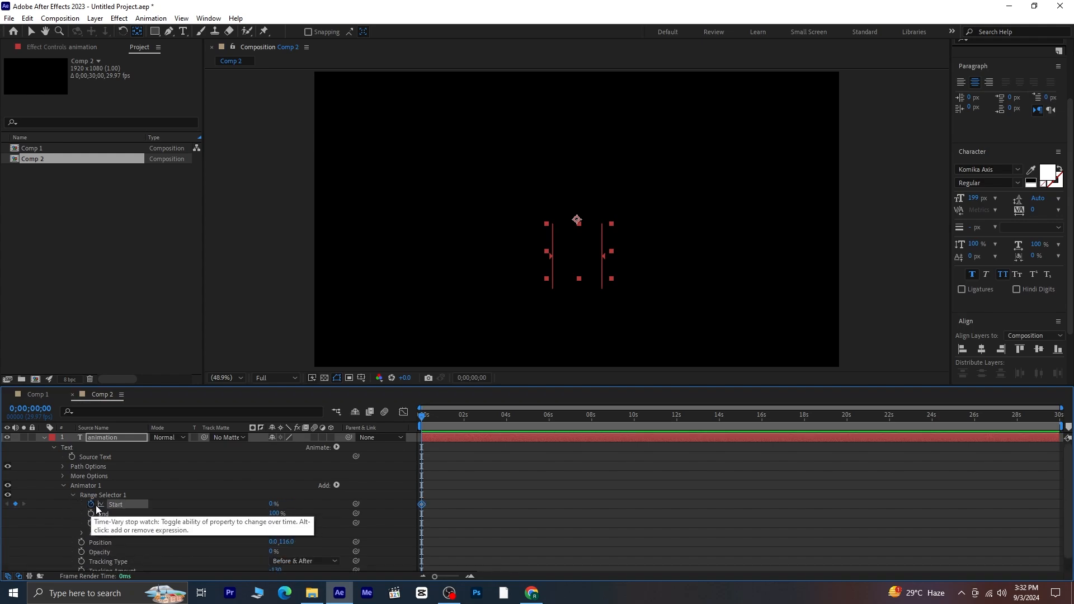
click(92, 505)
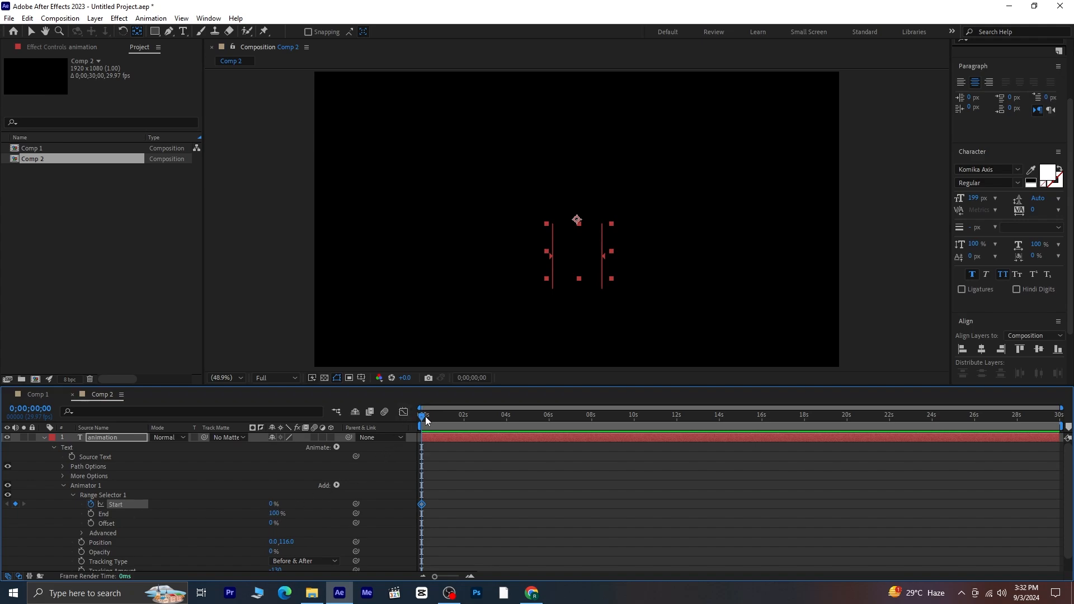
drag(424, 415, 445, 415)
drag(272, 506, 336, 504)
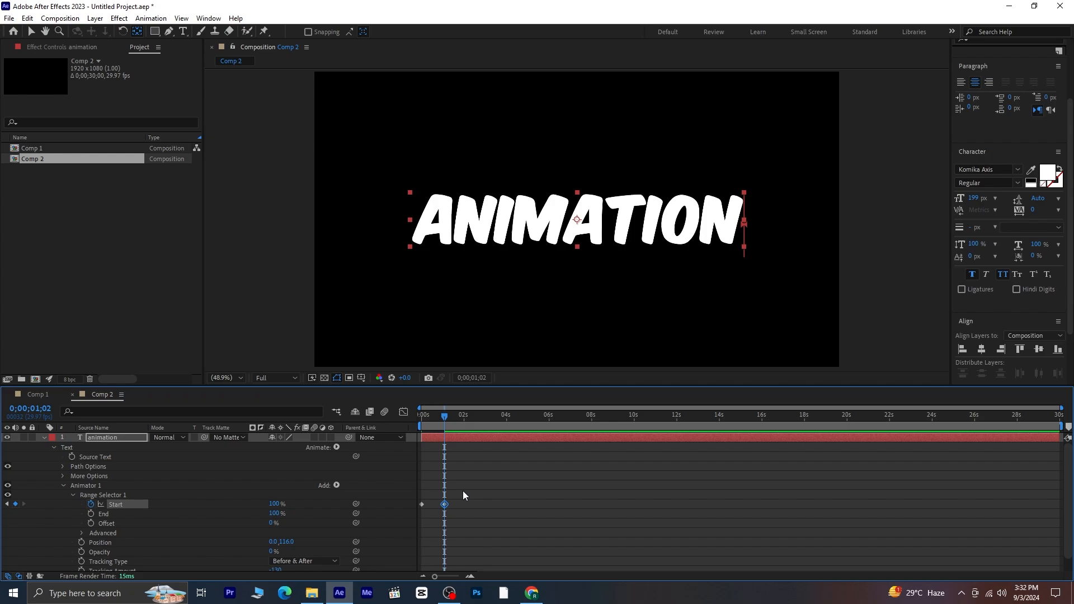
Step: Apply Easy Ease to both Start keyframes and return the playhead to the first frame
drag(462, 492, 421, 511)
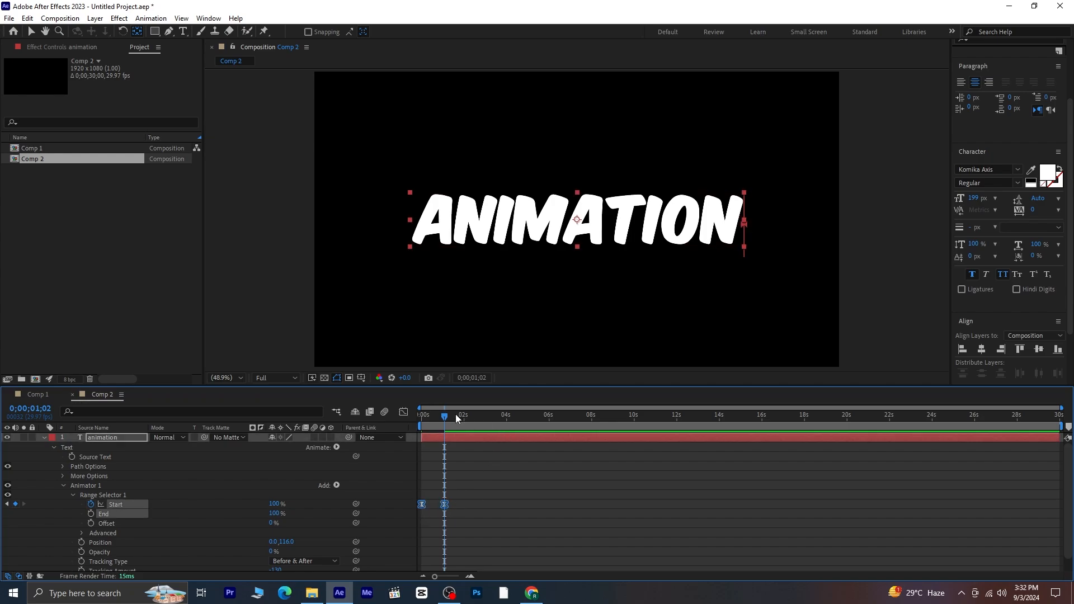
drag(437, 419, 410, 427)
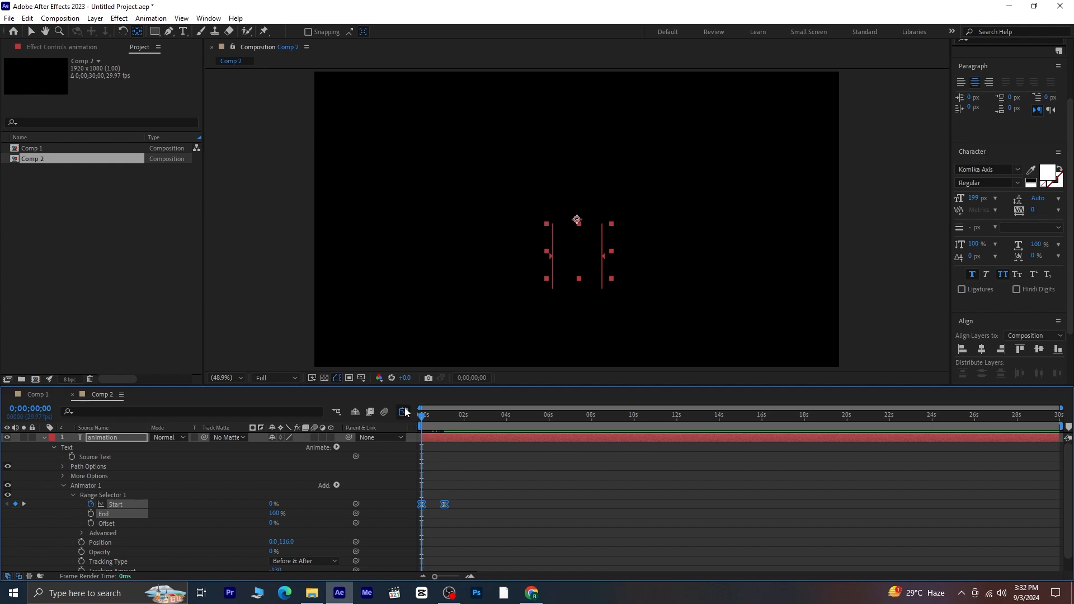
Step: Reshape the speed curve of the Range Selector 1 Start keyframes in the Graph Editor, adjusting the easing into the last keyframe
click(403, 412)
key(equal)
key(equal)
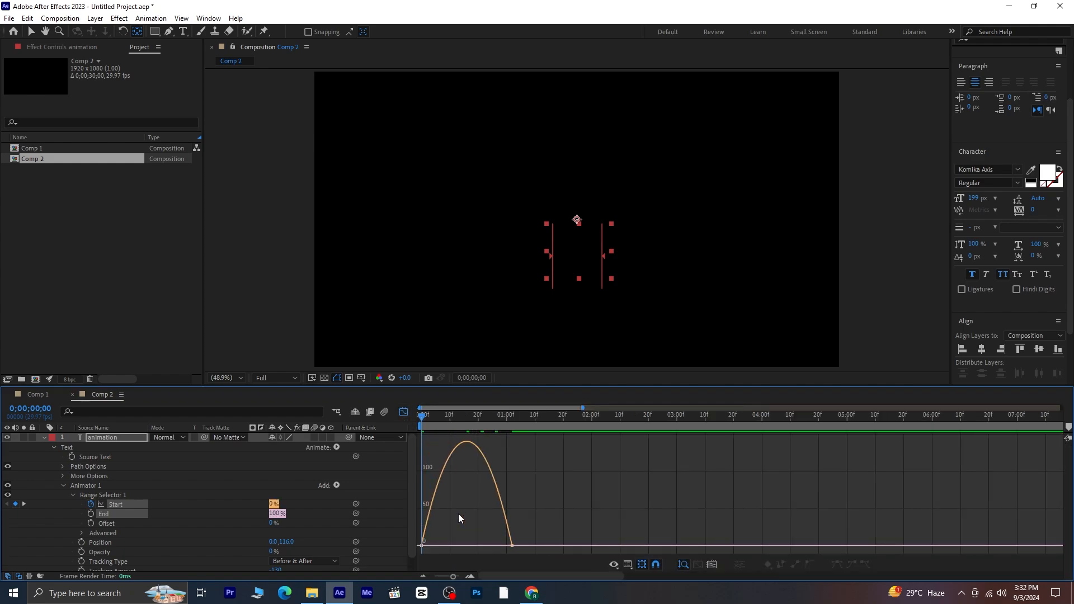
drag(440, 524, 467, 546)
click(404, 412)
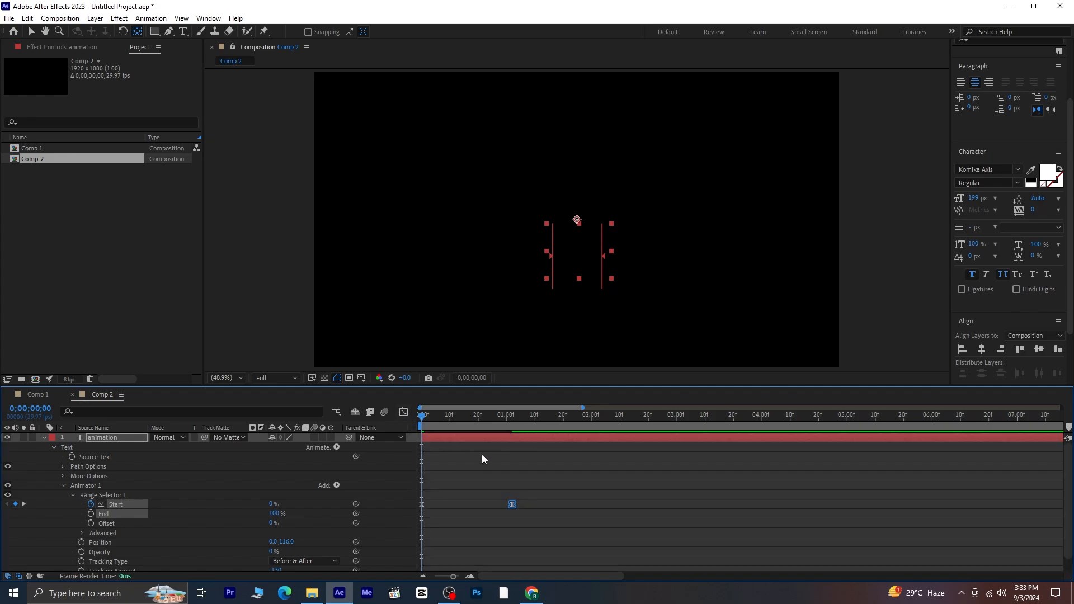
Step: Preview the Comp 2 text reveal from the first frame and replay it
key(space)
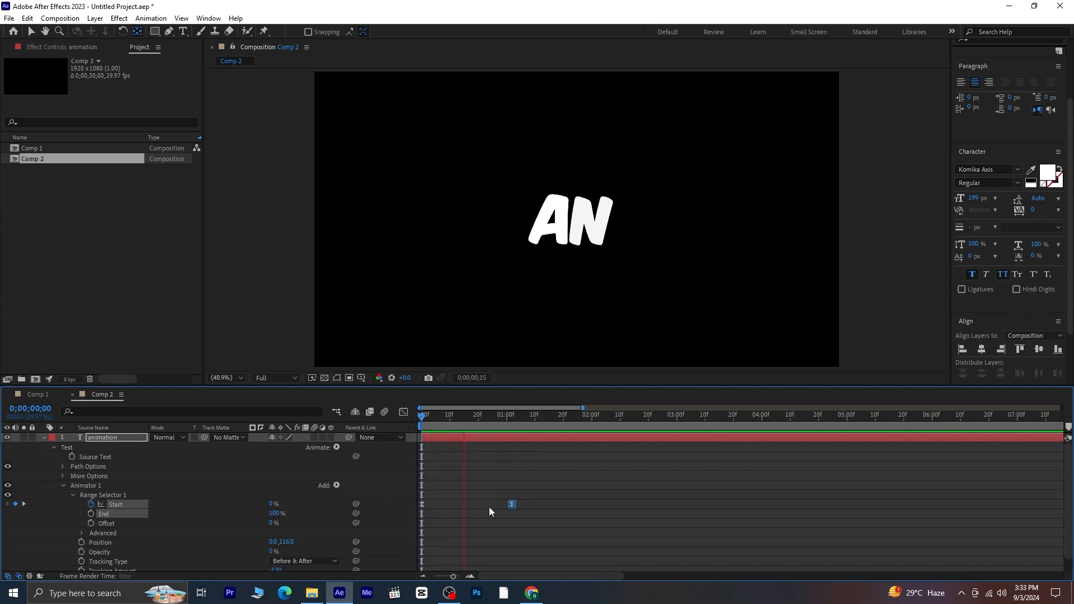
key(space)
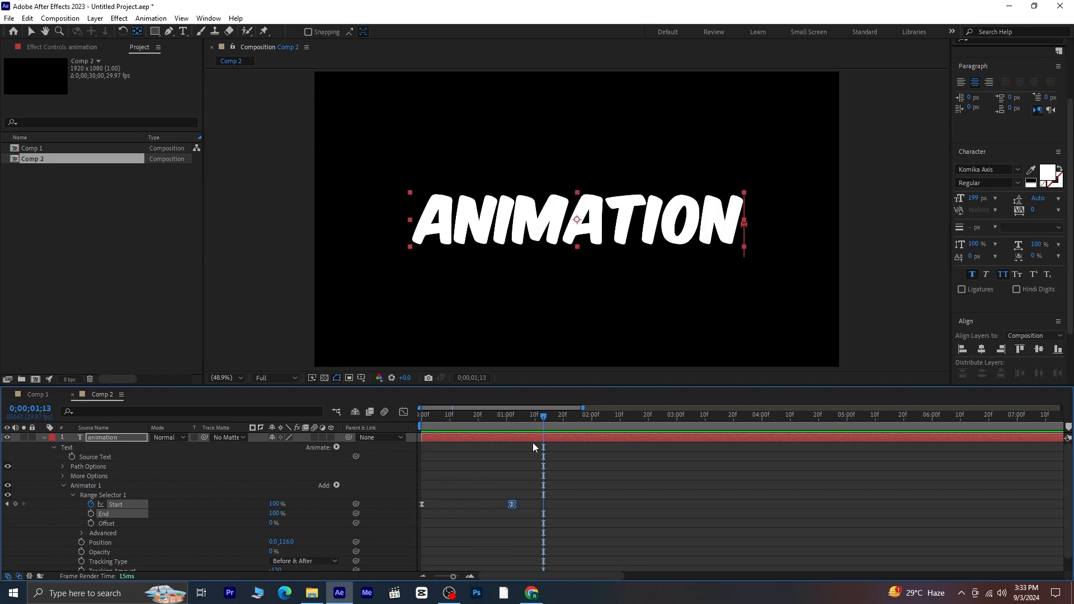
drag(542, 418, 348, 451)
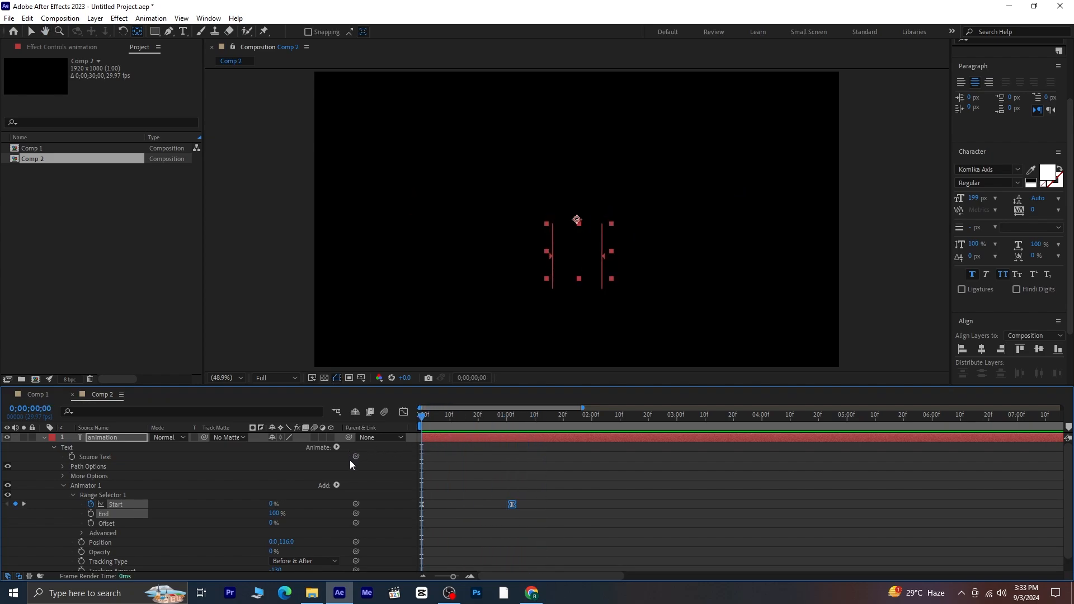
key(space)
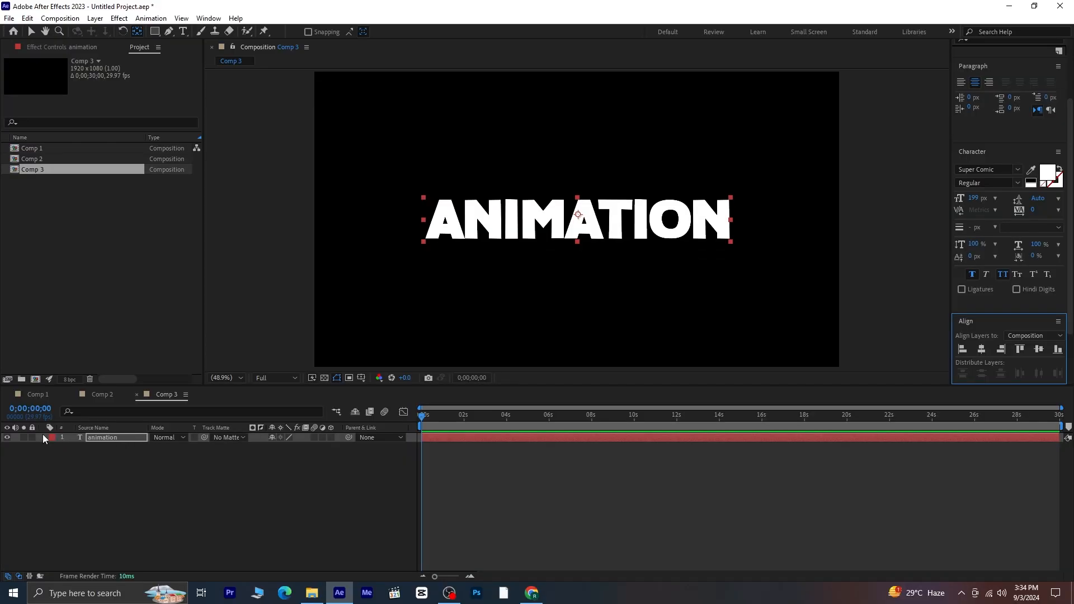
Step: Add a Blur text animator to the Comp 3 animation layer and include an Opacity property in it
click(45, 436)
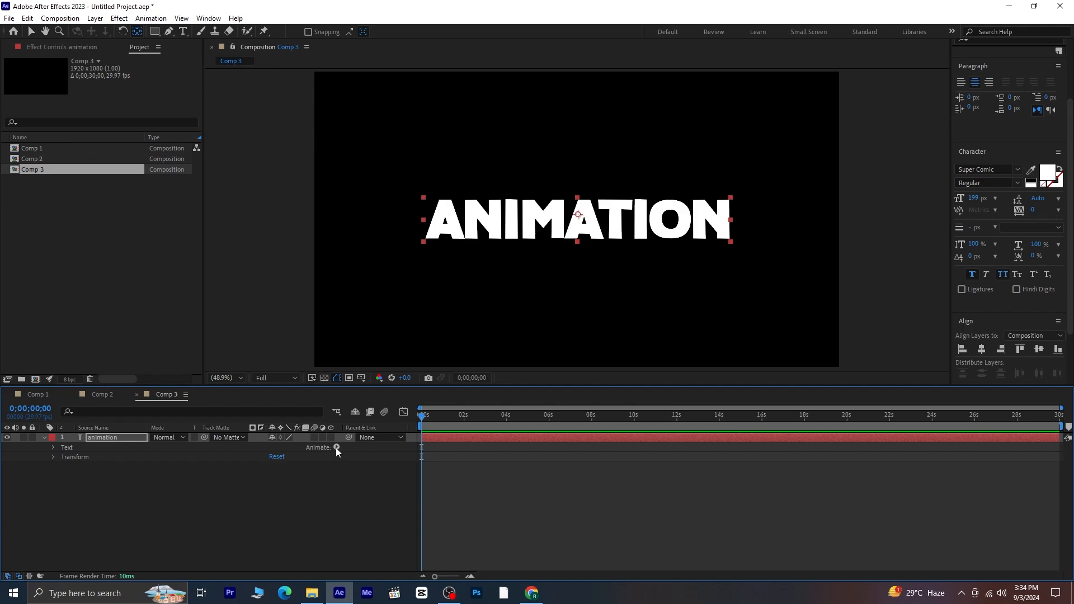
click(337, 447)
click(386, 434)
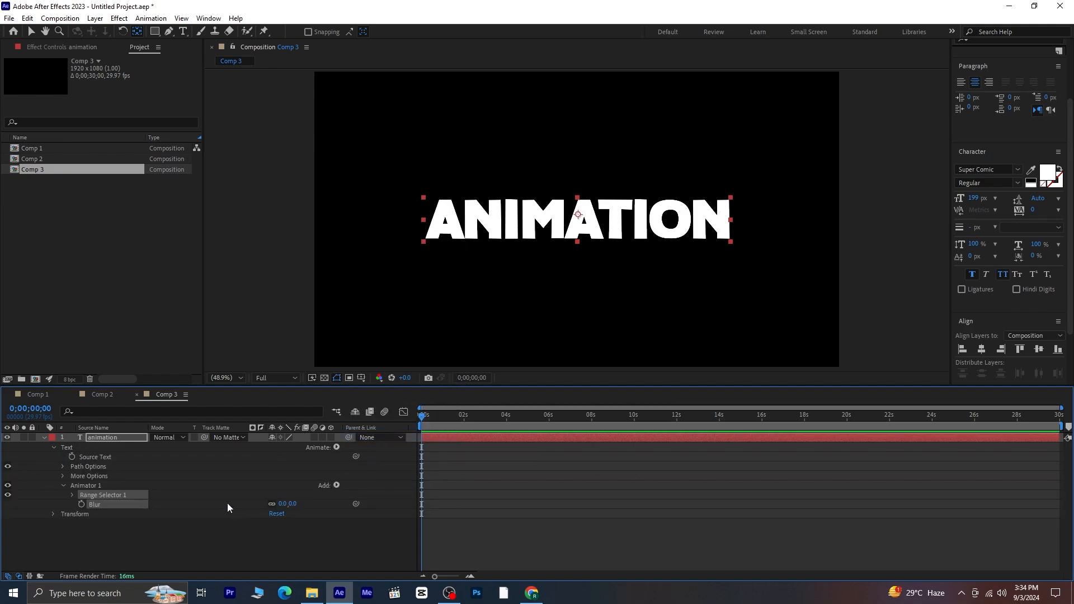
click(330, 486)
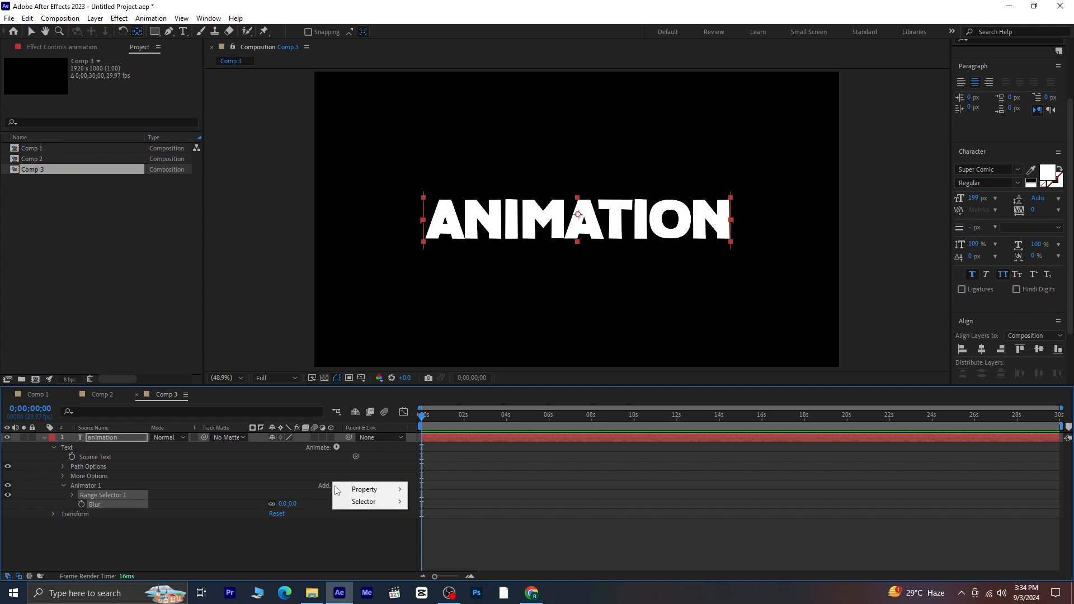
mouse_move(371, 489)
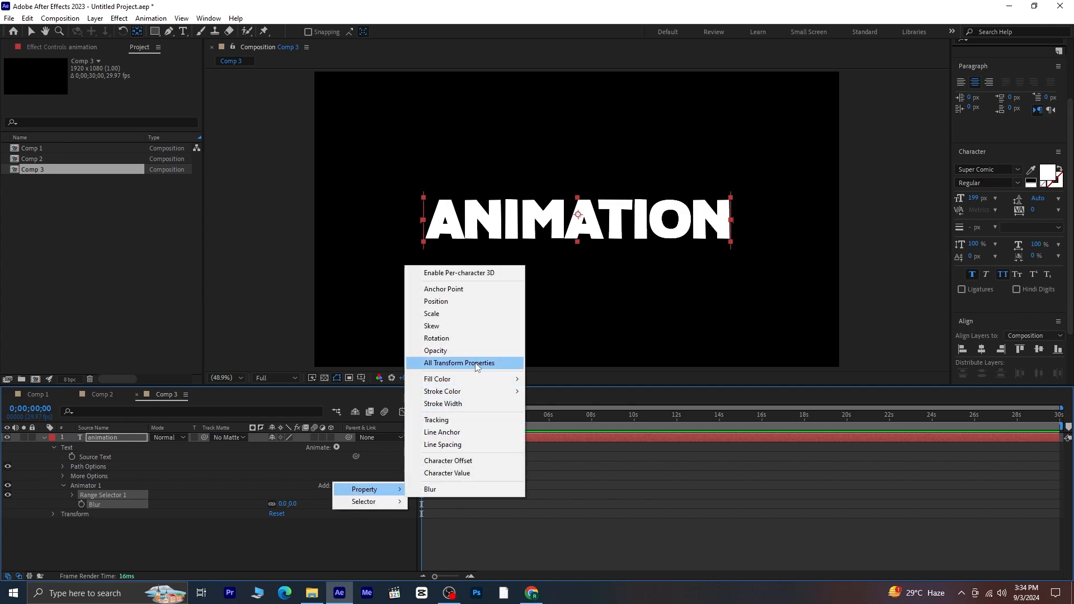
click(436, 350)
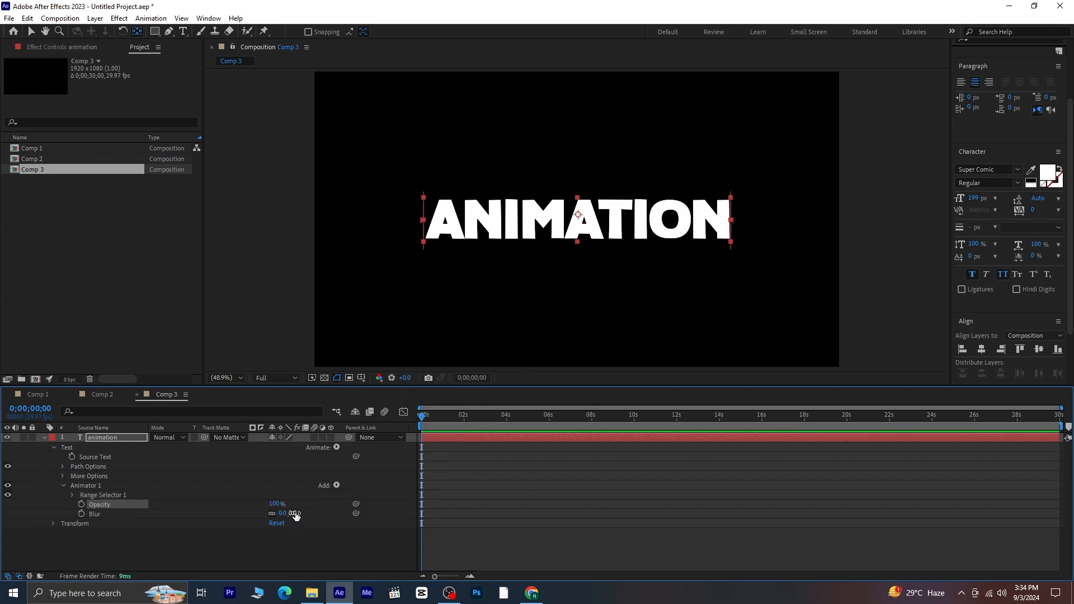
Step: Set the Comp 3 animator's Blur to 93.0, 93.0 and its Opacity to 0%
drag(296, 513, 347, 513)
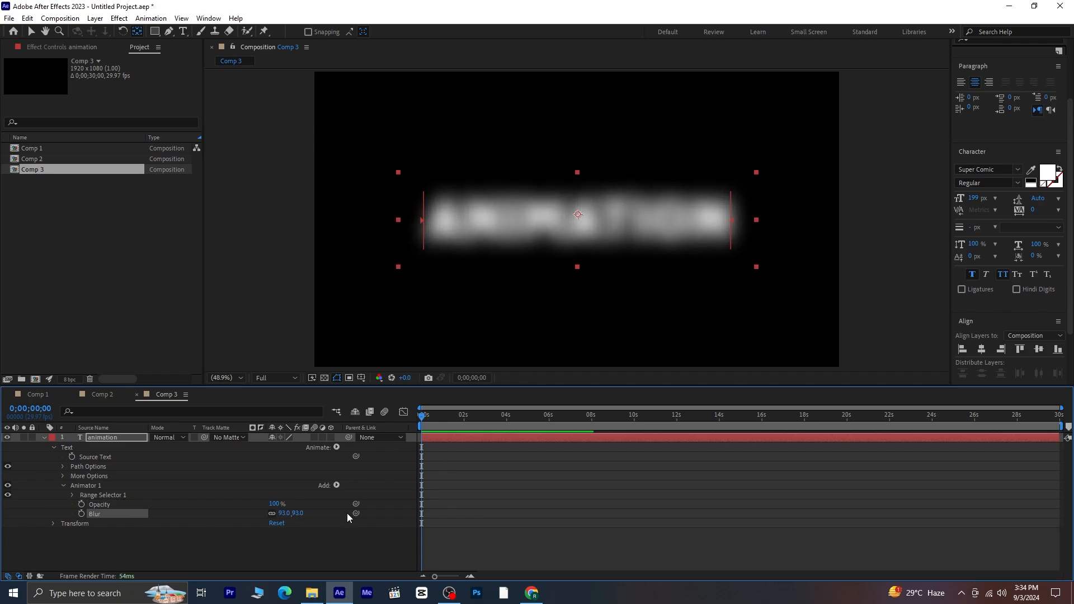
click(274, 504)
text(0)
key(Return)
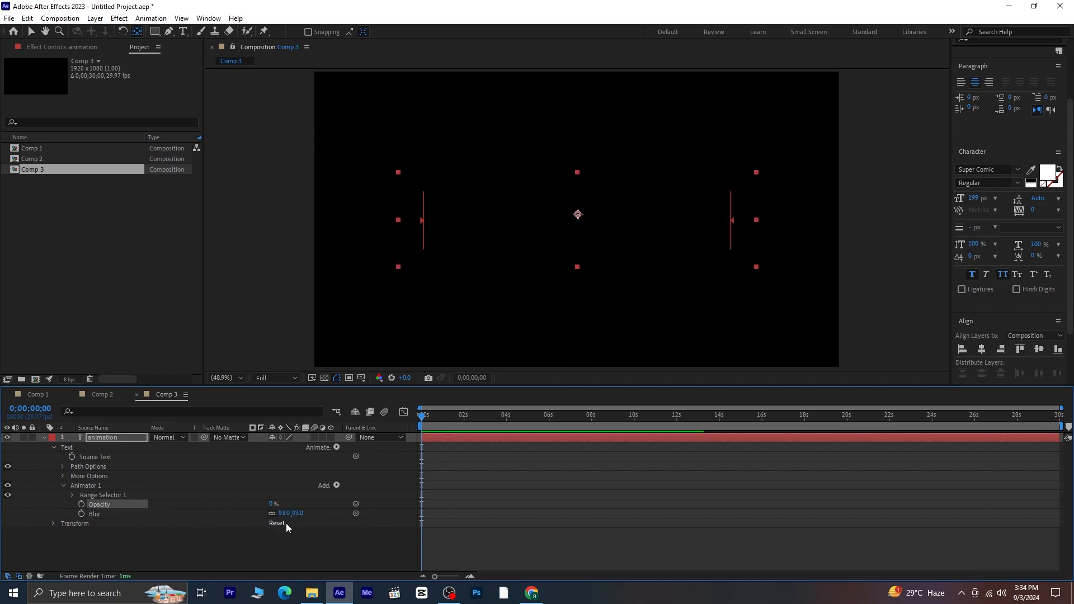
Step: Keyframe the Offset of Range Selector 1 from -100% on the first frame to 100% at 0;00;01;04
click(72, 496)
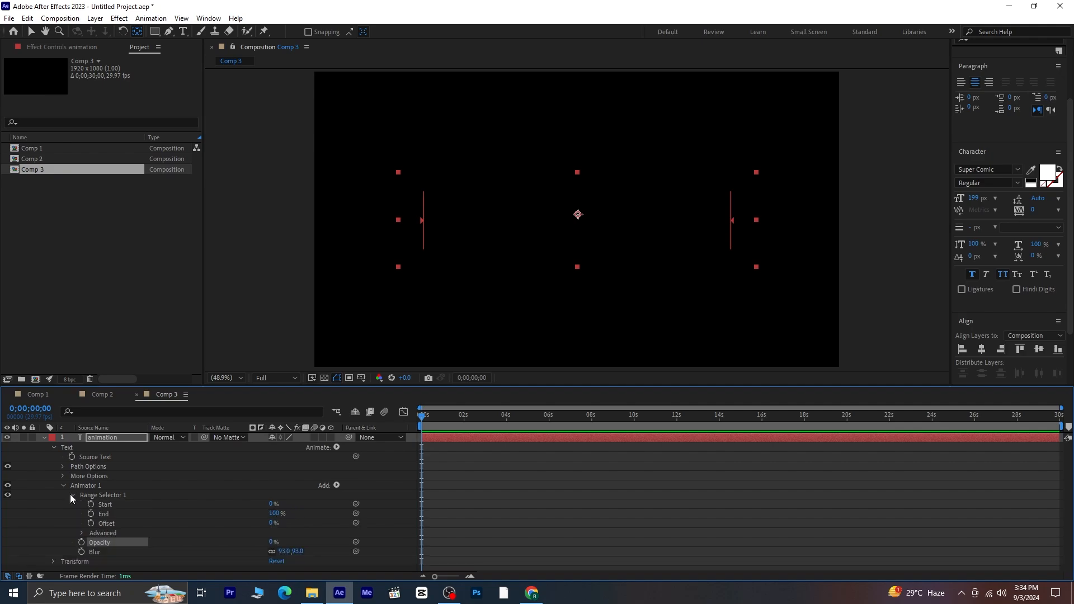
click(91, 525)
text(-)
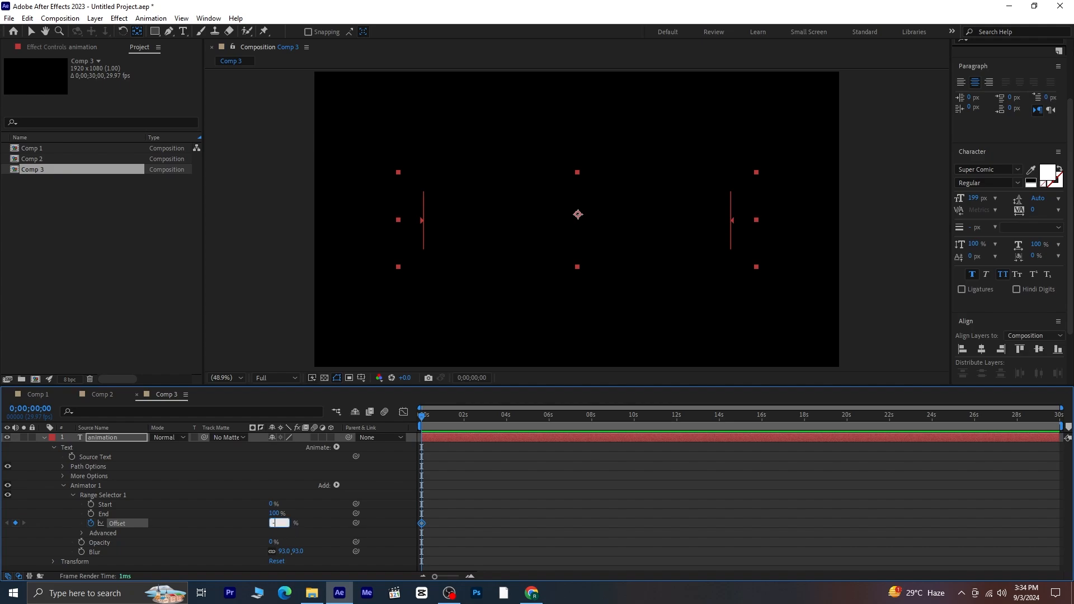
text(100)
key(Return)
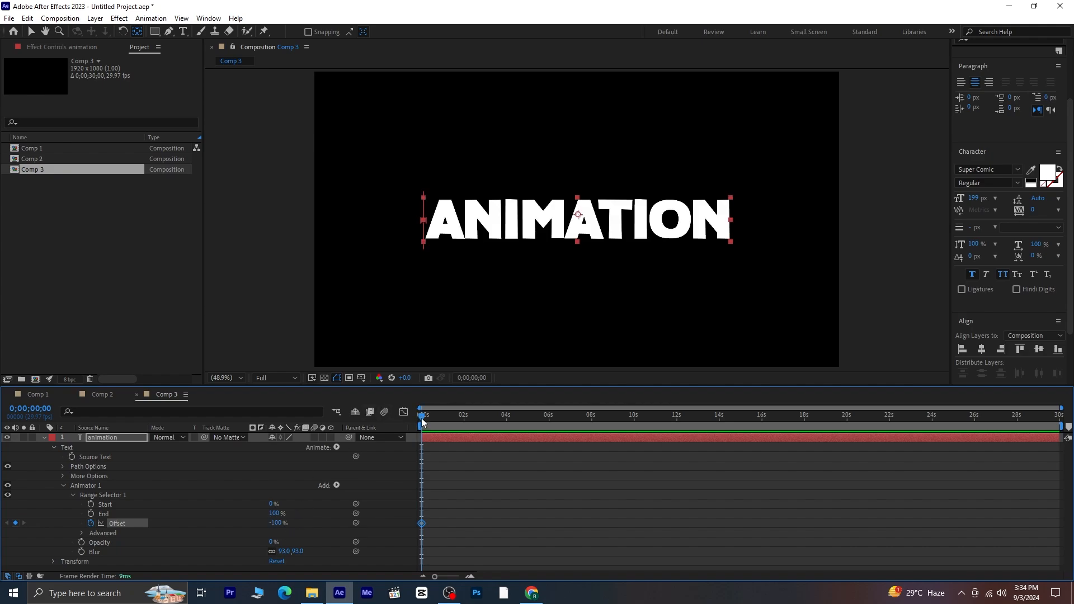
drag(422, 420, 449, 460)
click(278, 524)
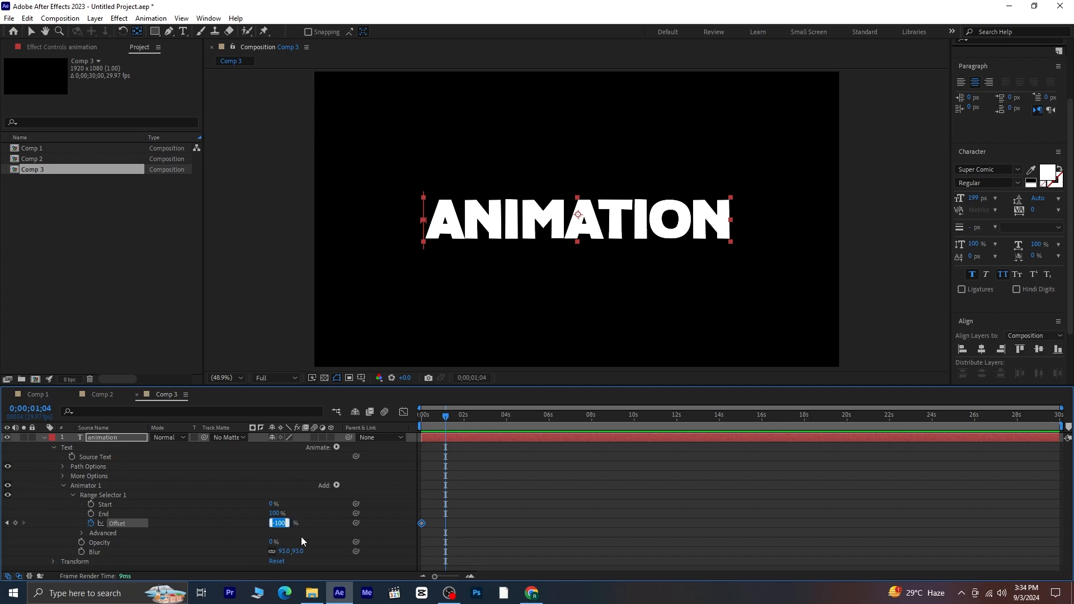
text(100)
key(Return)
Step: In the range selector's Advanced settings, set Shape to Ramp Up and Ease Low to -50%
click(82, 532)
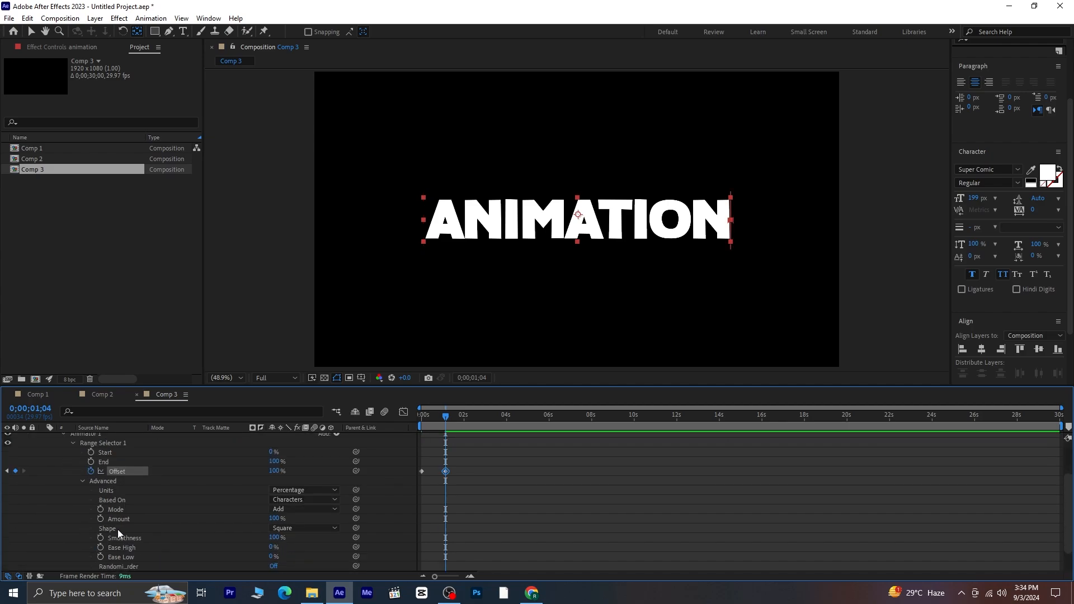
click(306, 529)
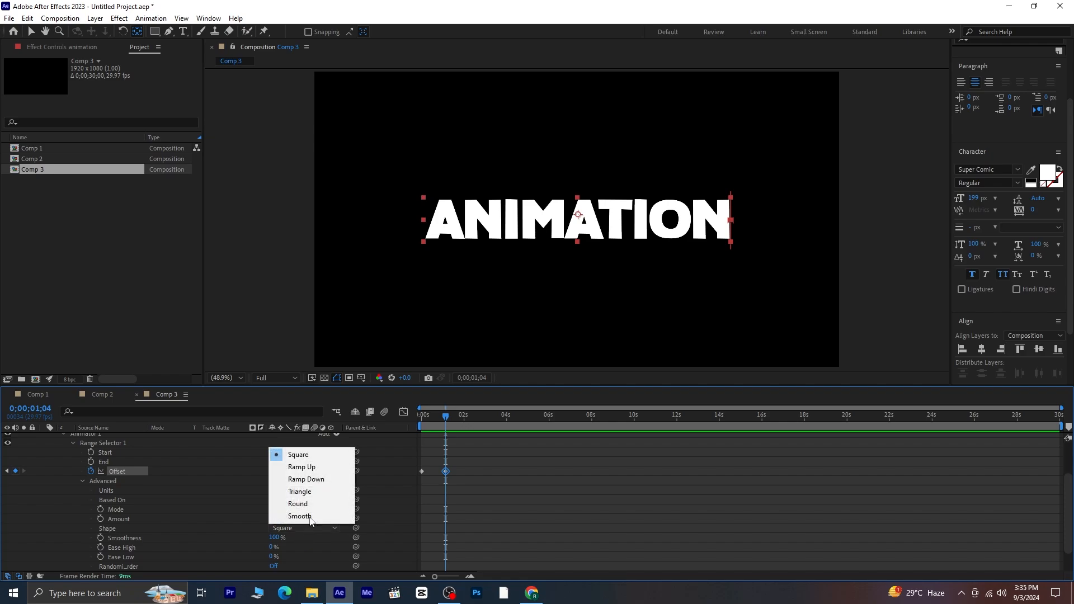
click(313, 472)
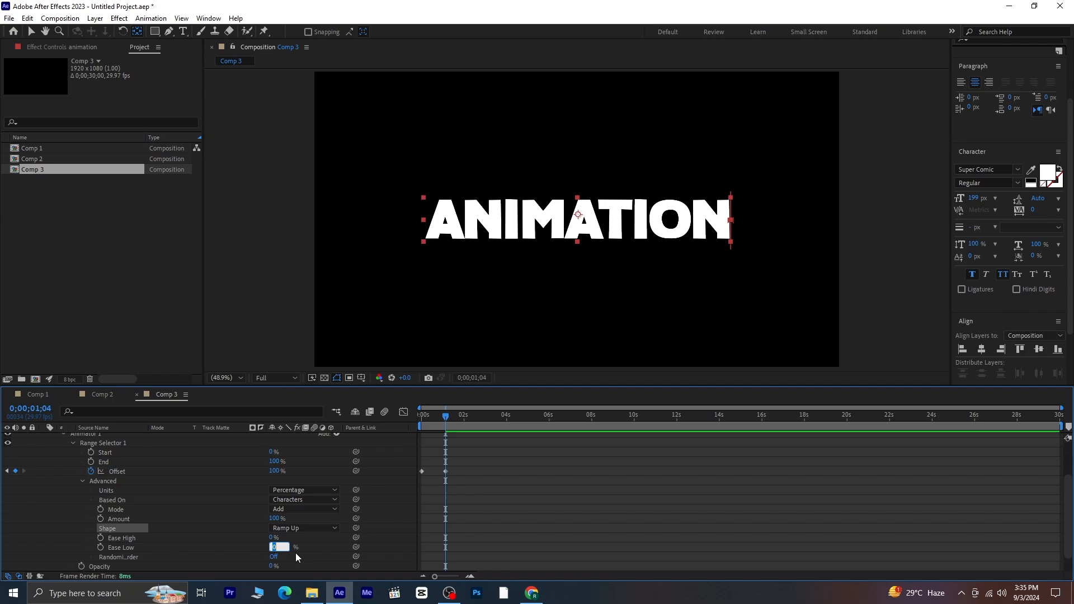
text(-50)
key(Return)
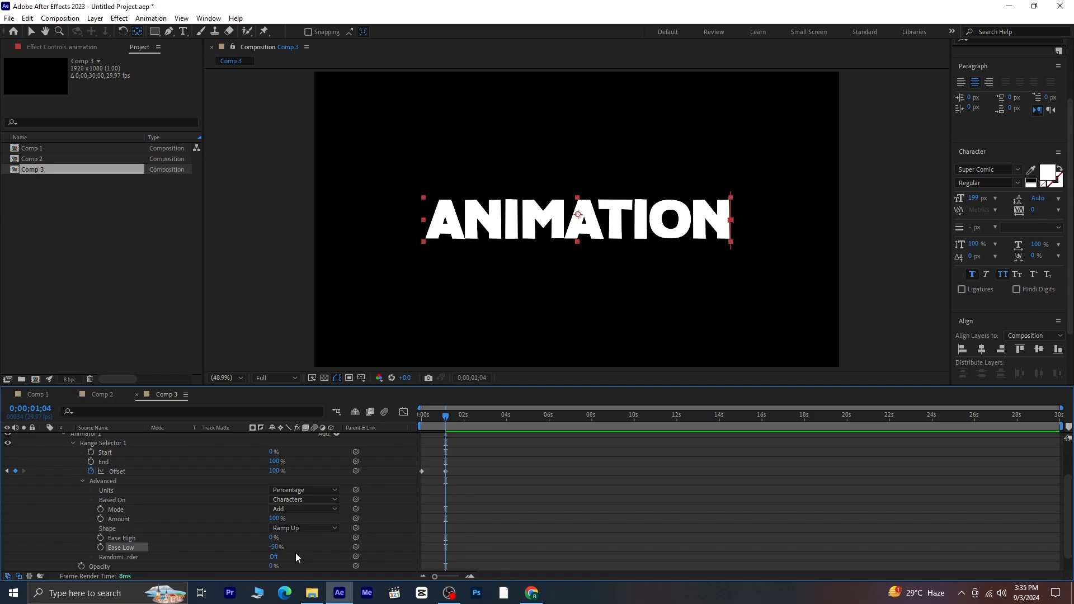
Step: Preview the blurred text reveal in Comp 3 from the first frame
drag(446, 417, 381, 429)
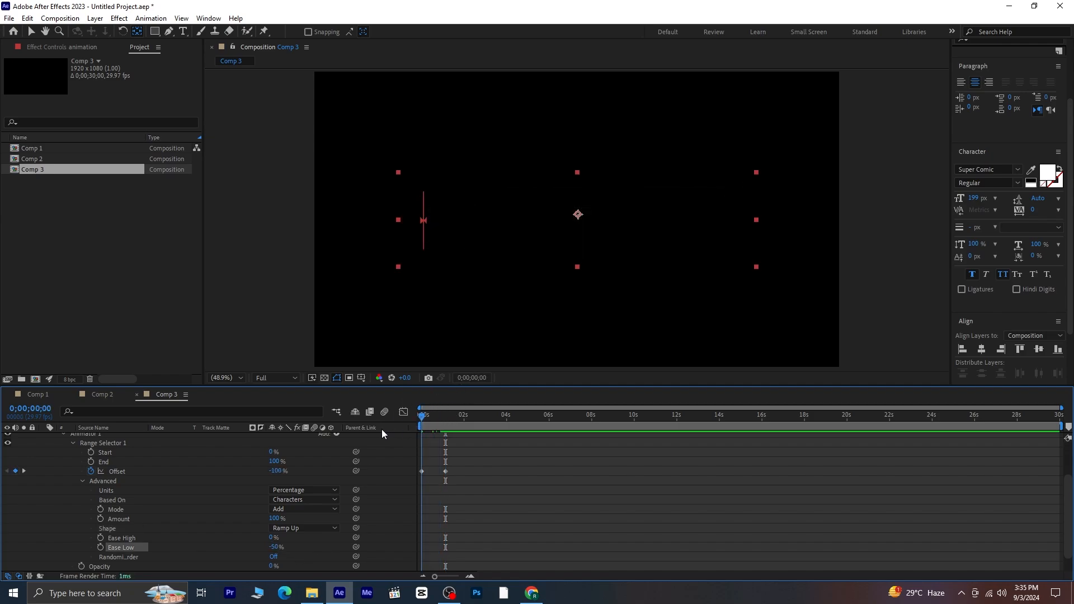
key(space)
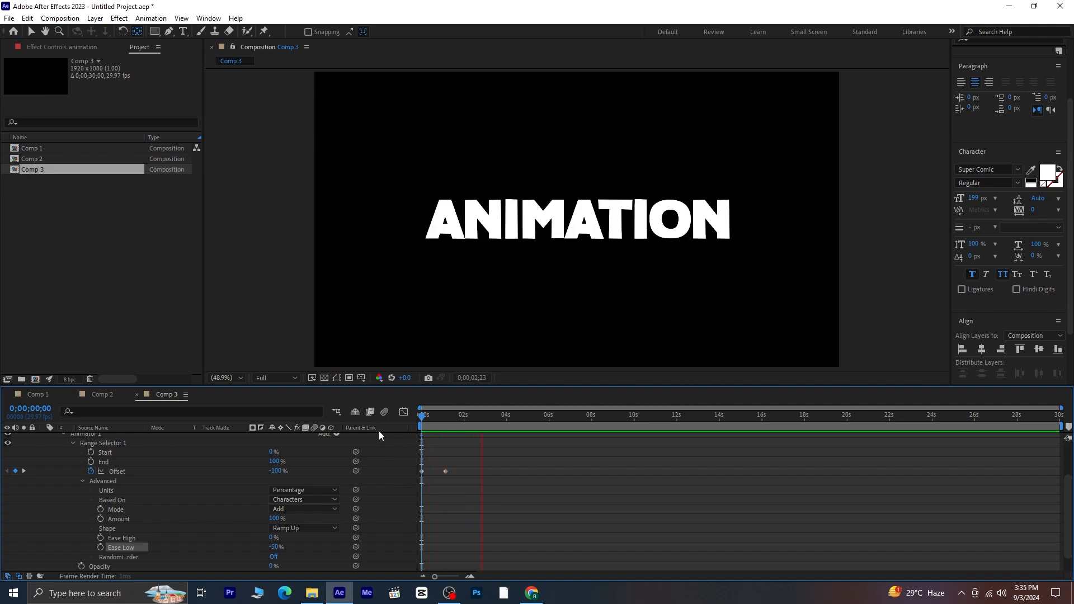
key(space)
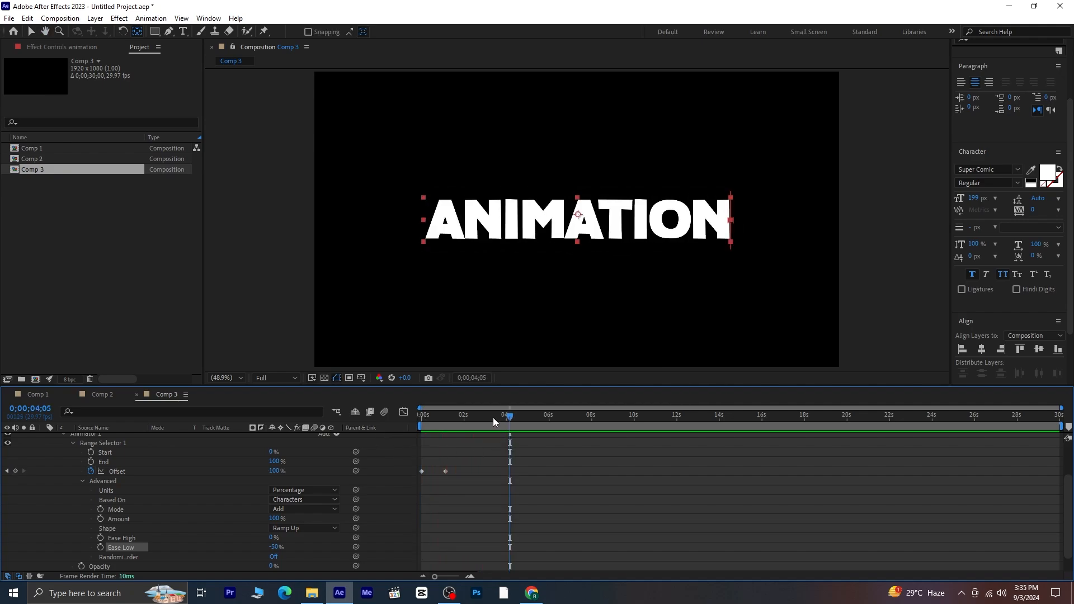
Step: End the Comp 3 work area at 0;00;01;24 and preview the shortened loop
drag(492, 421, 459, 420)
key(n)
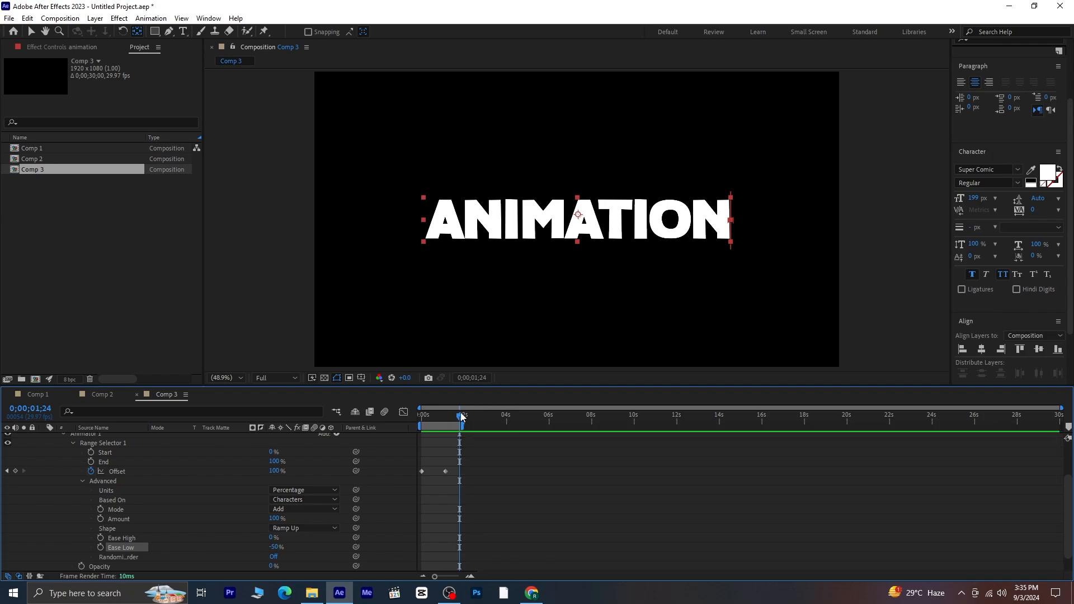
key(space)
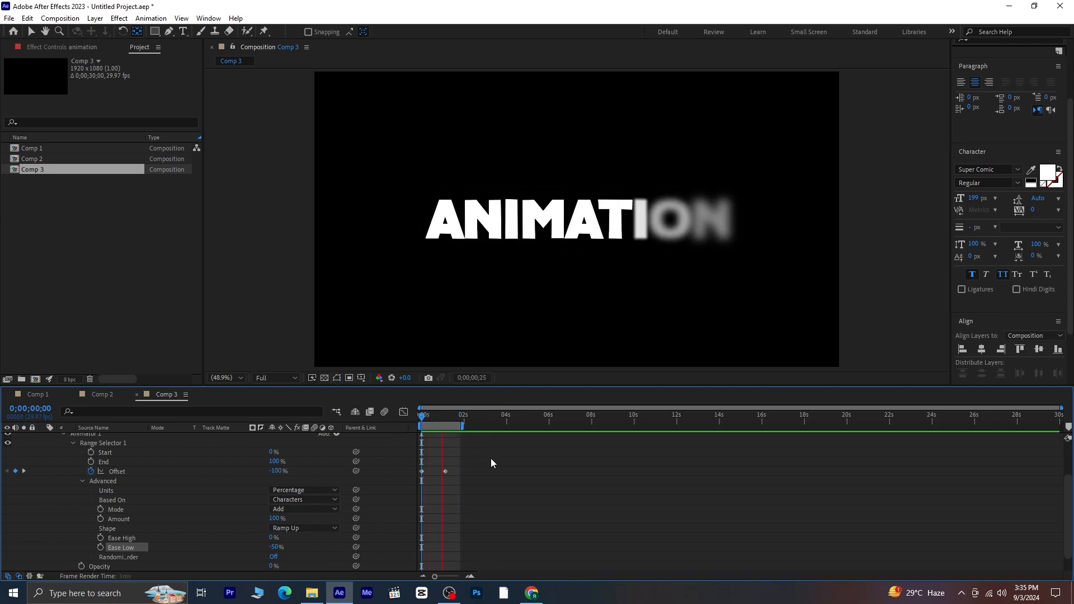
key(space)
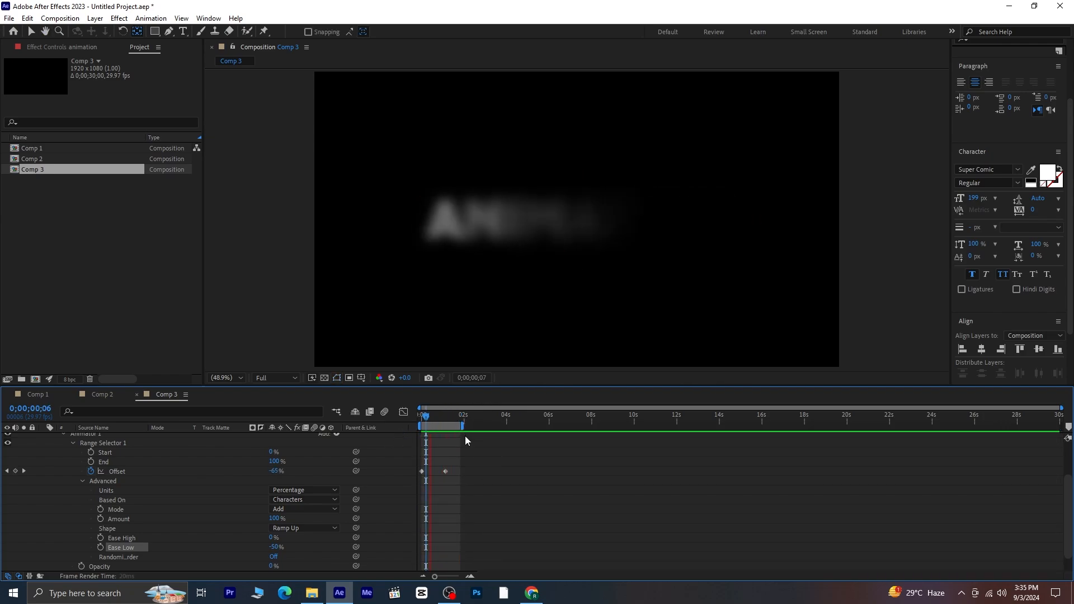
key(space)
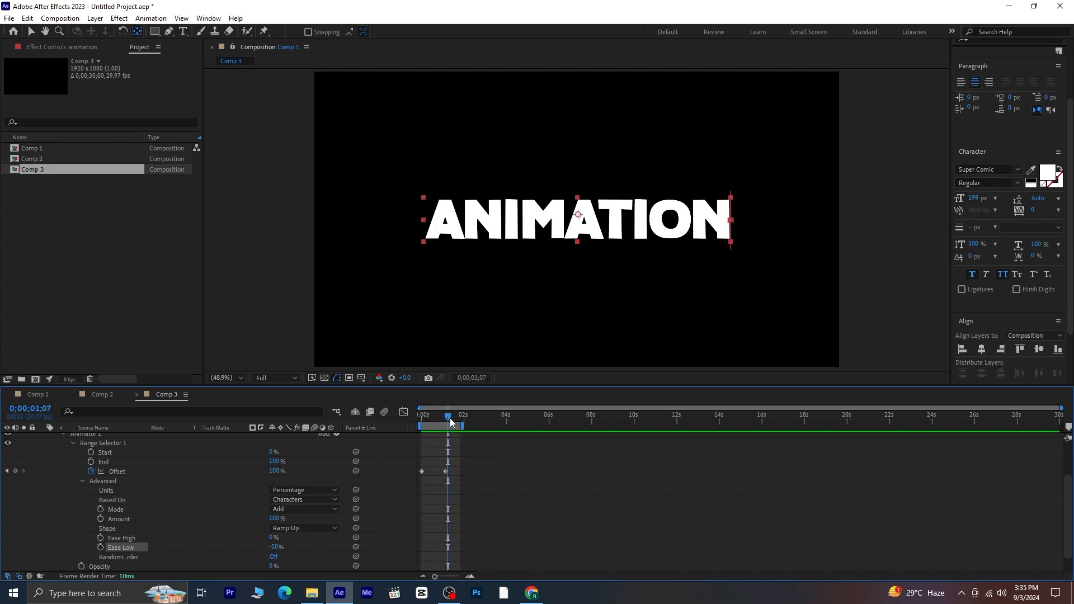
key(space)
key(space)
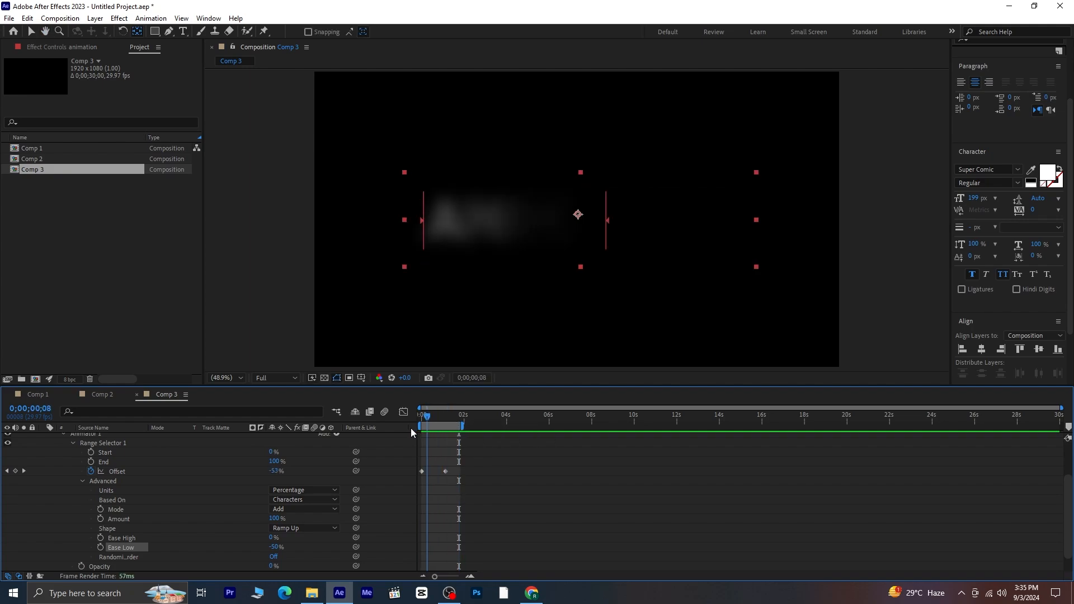
Step: Turn on Randomize Order for the Comp 3 range selector and preview the reveal from the first frame
key(Home)
click(273, 557)
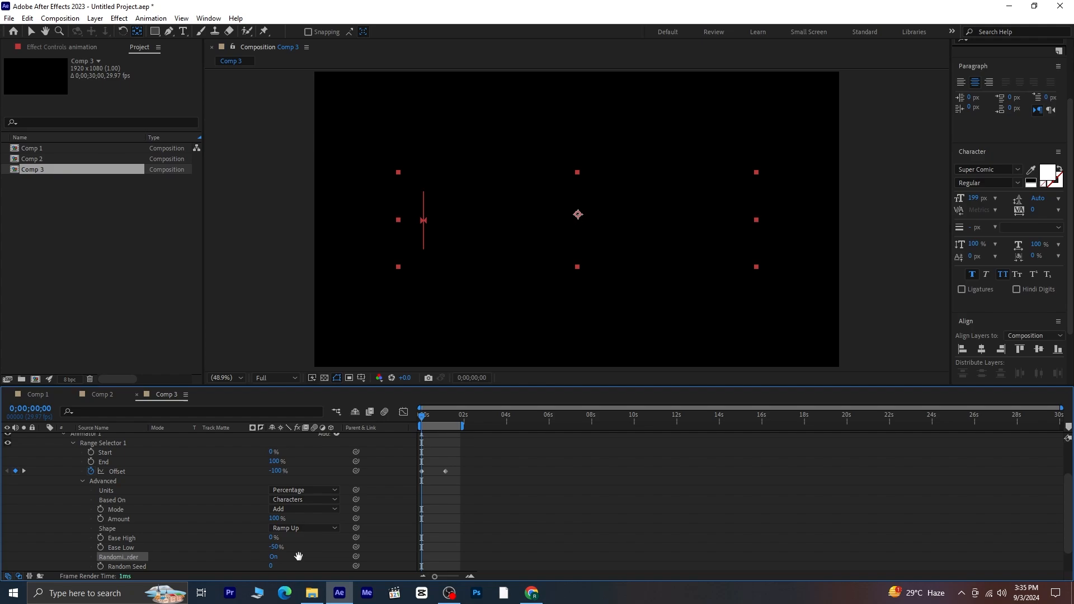
key(space)
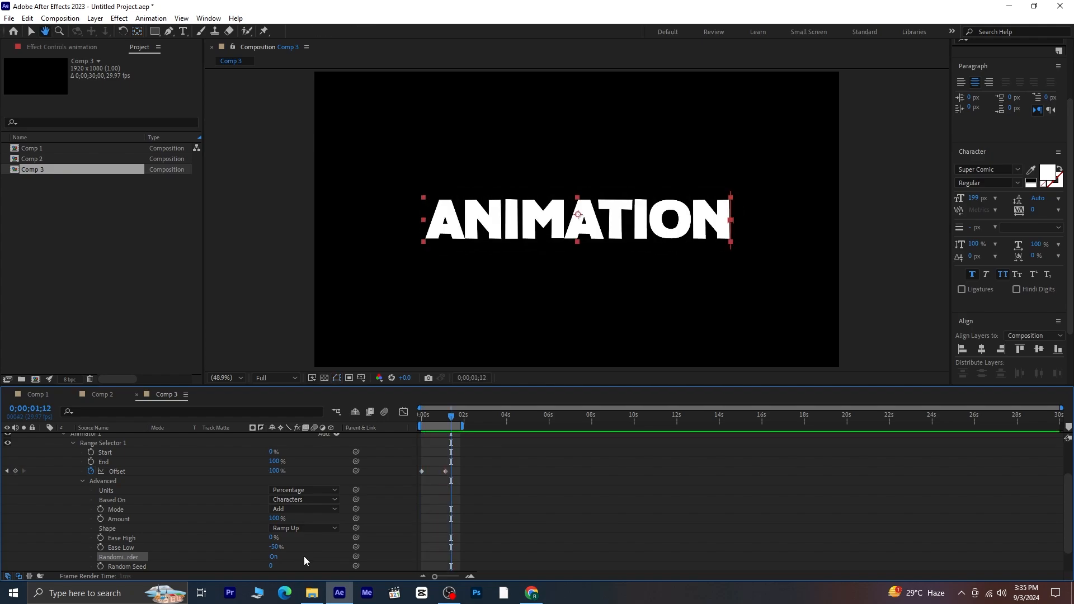
key(space)
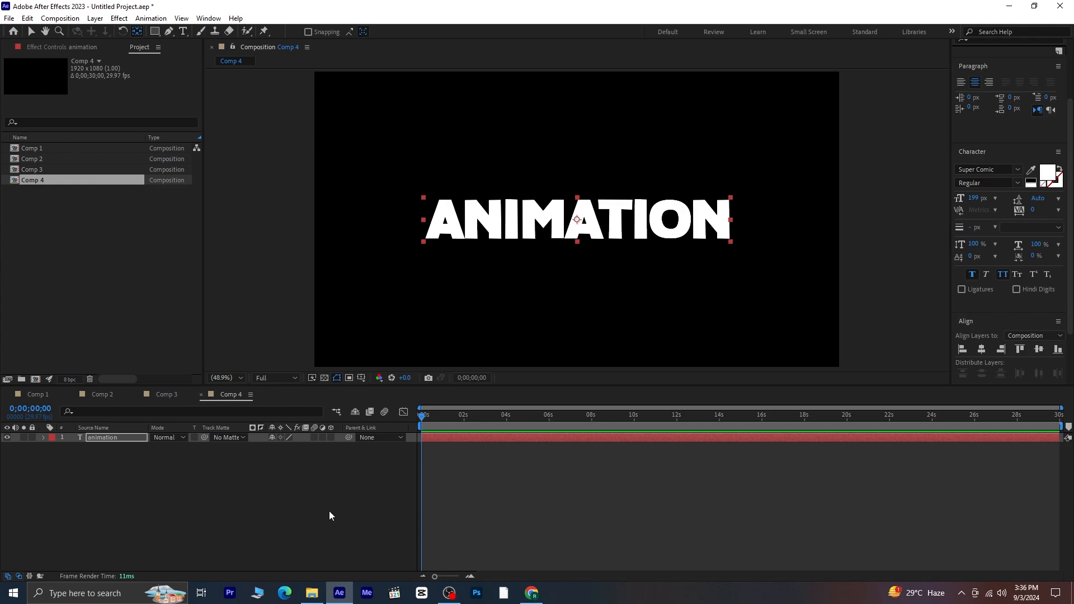
Step: Add a Scale text animator to the animation layer in Comp 4
click(43, 438)
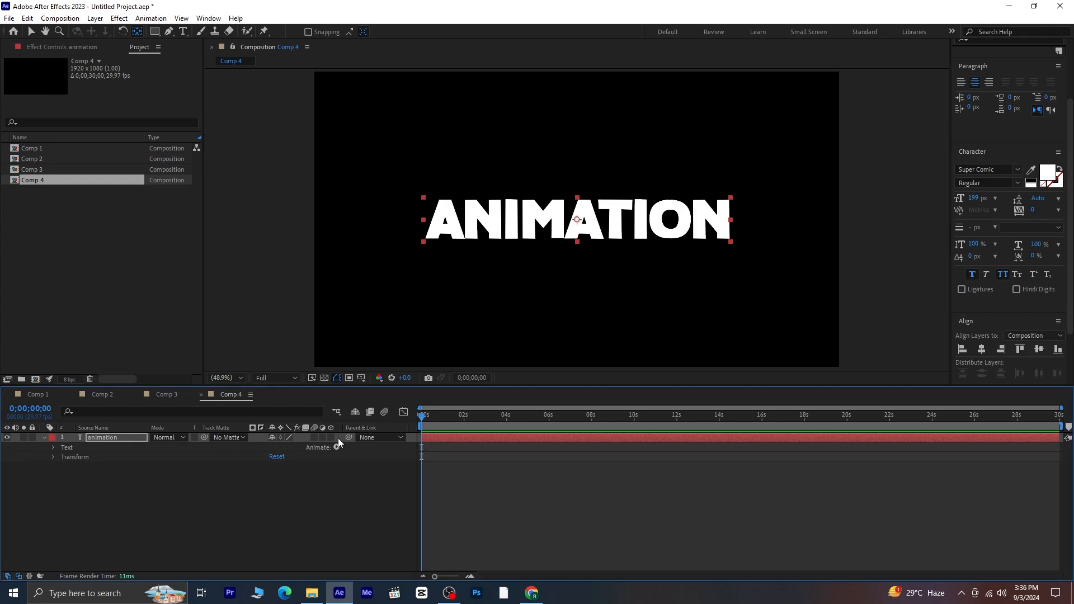
click(337, 447)
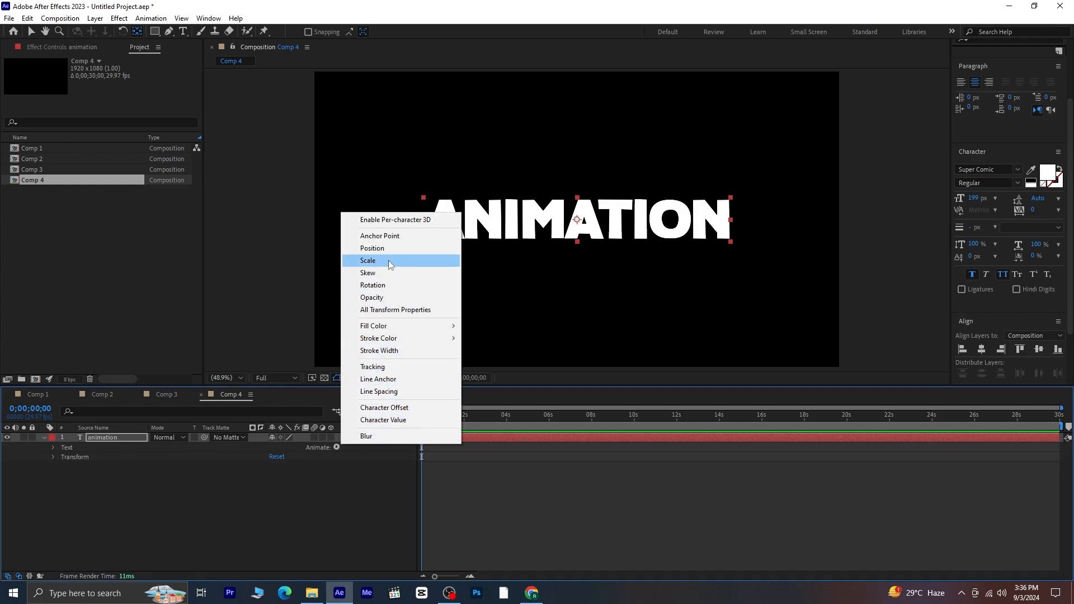
click(370, 260)
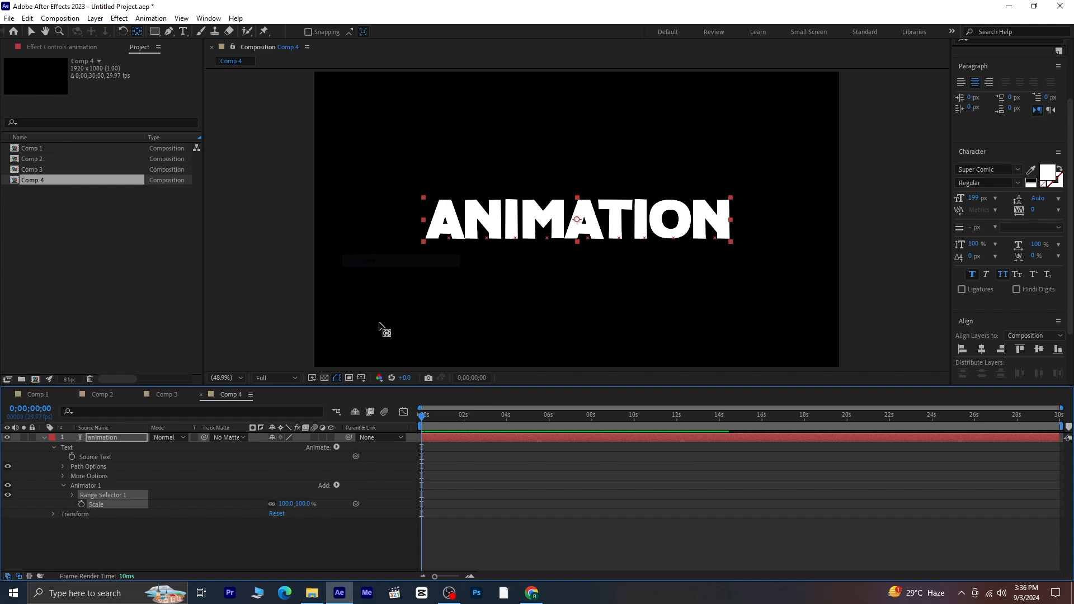
Step: Add an Opacity property to Comp 4's text animator and set both its Scale and Opacity to 0%
click(337, 485)
mouse_move(405, 494)
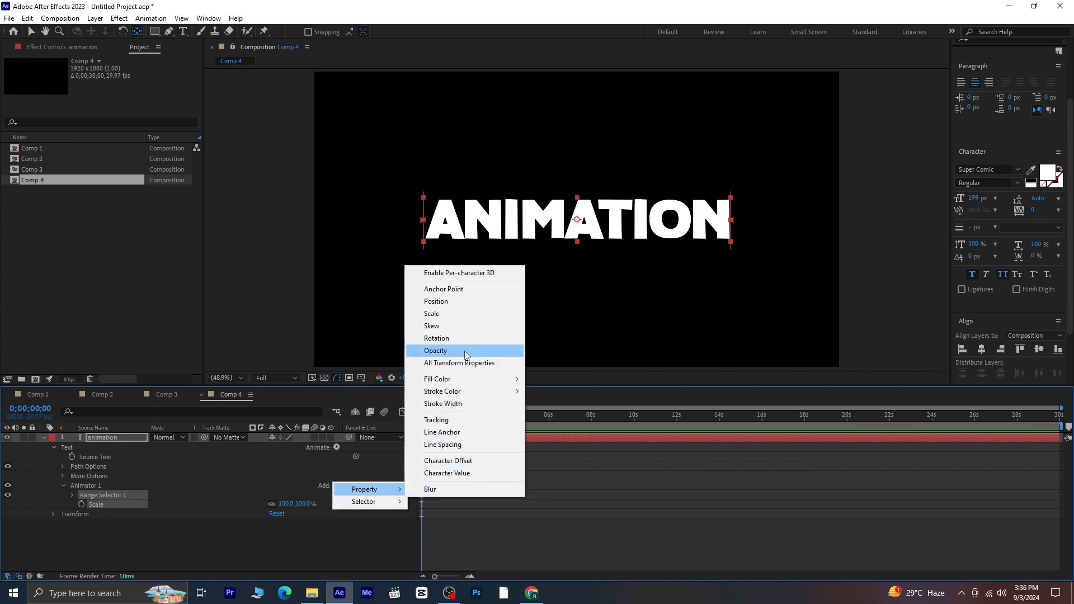
click(436, 350)
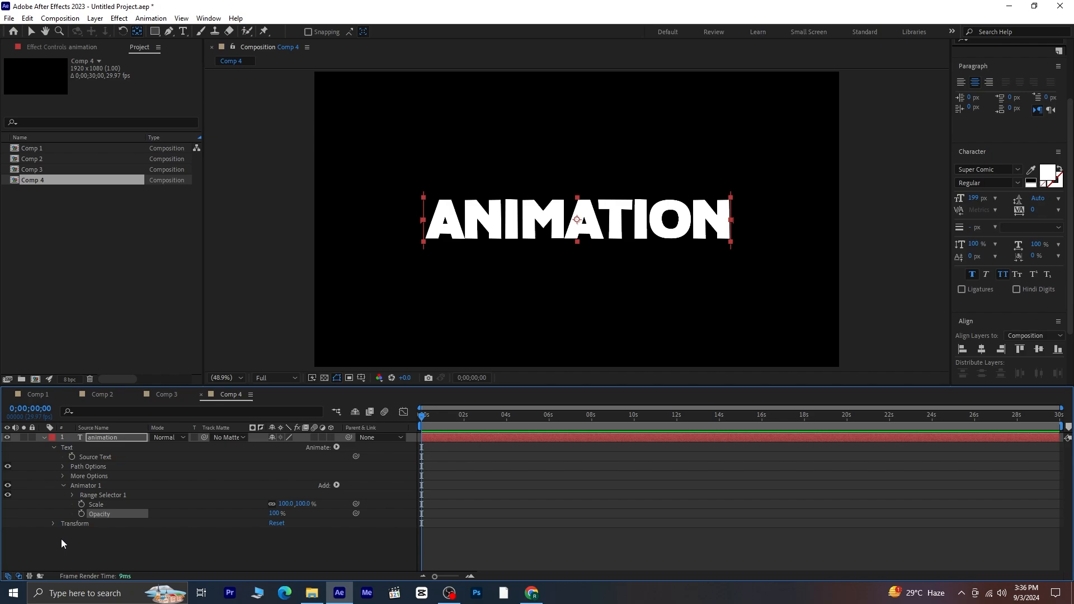
click(285, 504)
text(0)
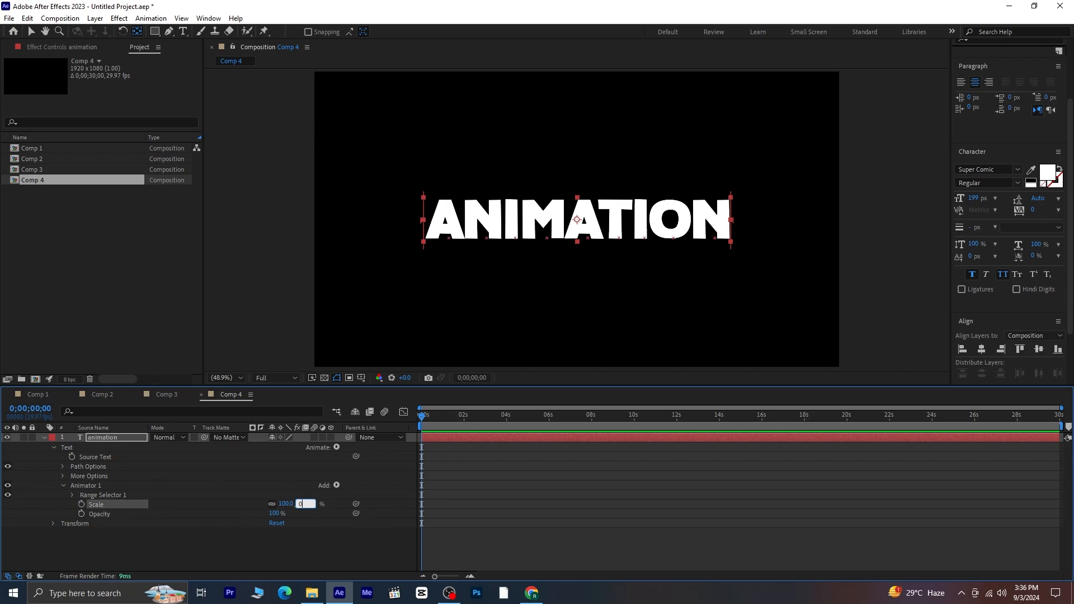
key(Return)
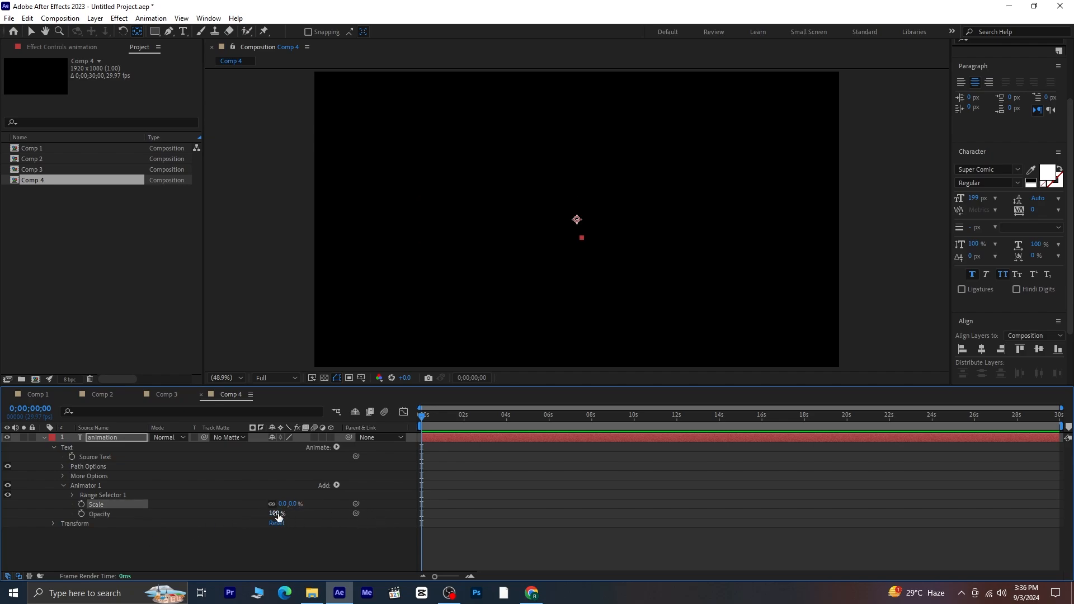
drag(275, 514, 196, 523)
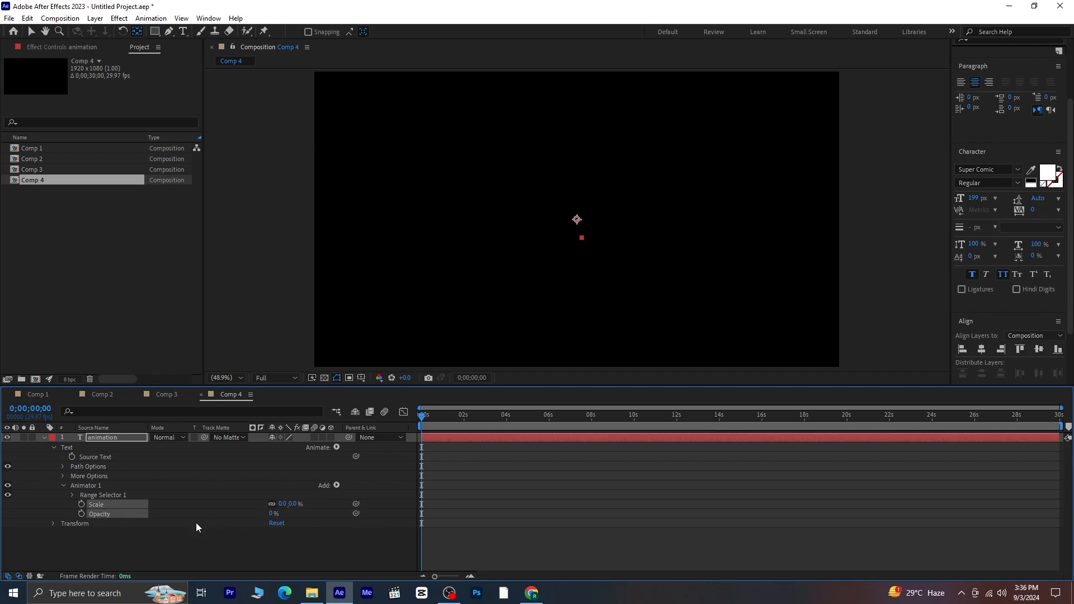
Step: Keyframe the range selector's Offset from -100% at the first frame to 100% at 0;00;01;01
click(71, 496)
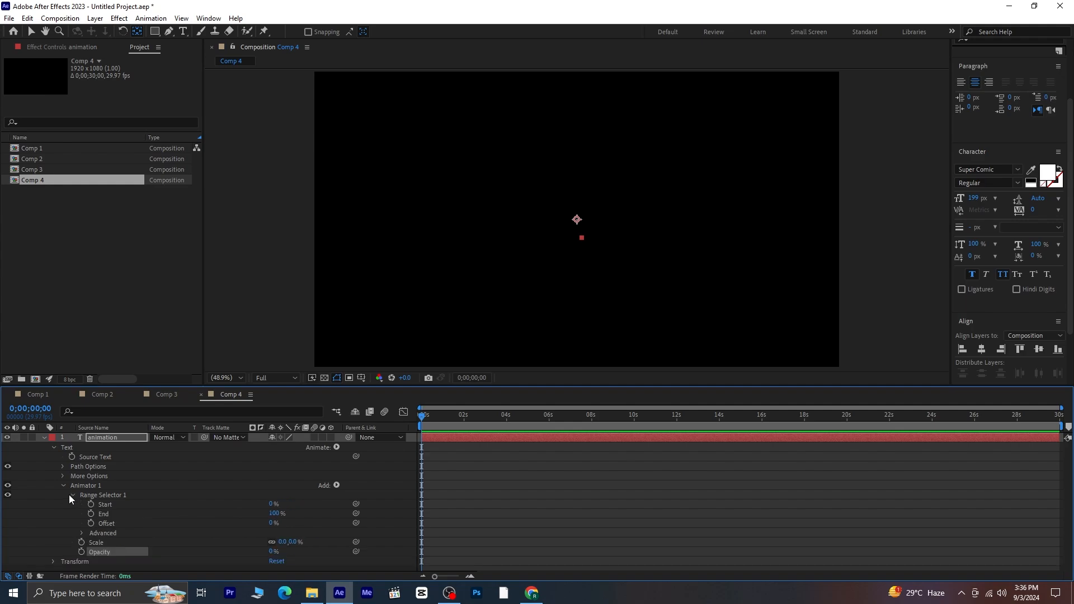
click(91, 524)
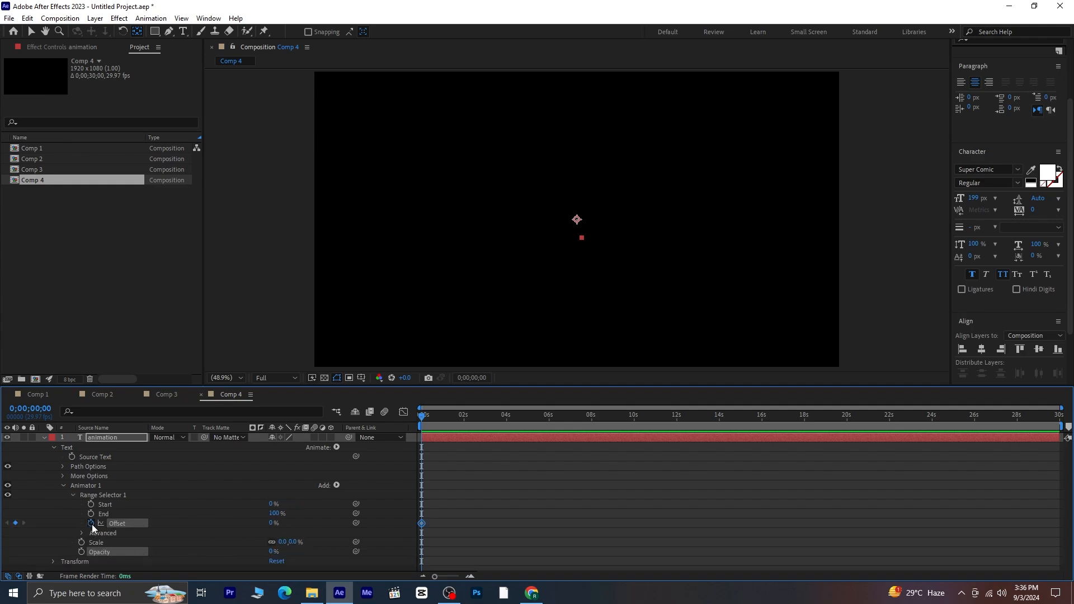
click(270, 523)
text(-100)
key(Return)
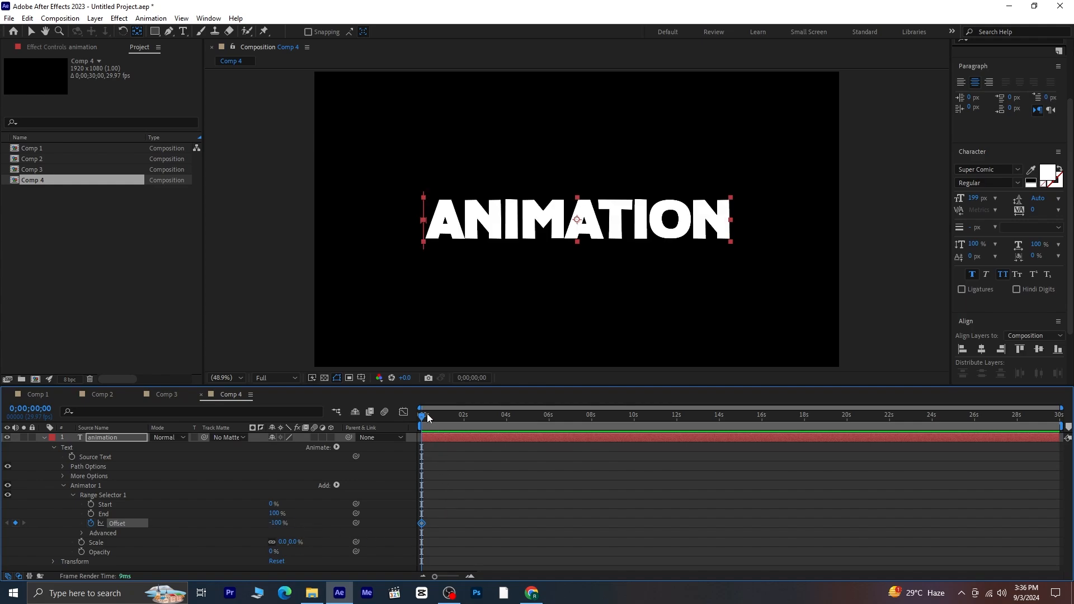
drag(427, 414, 443, 449)
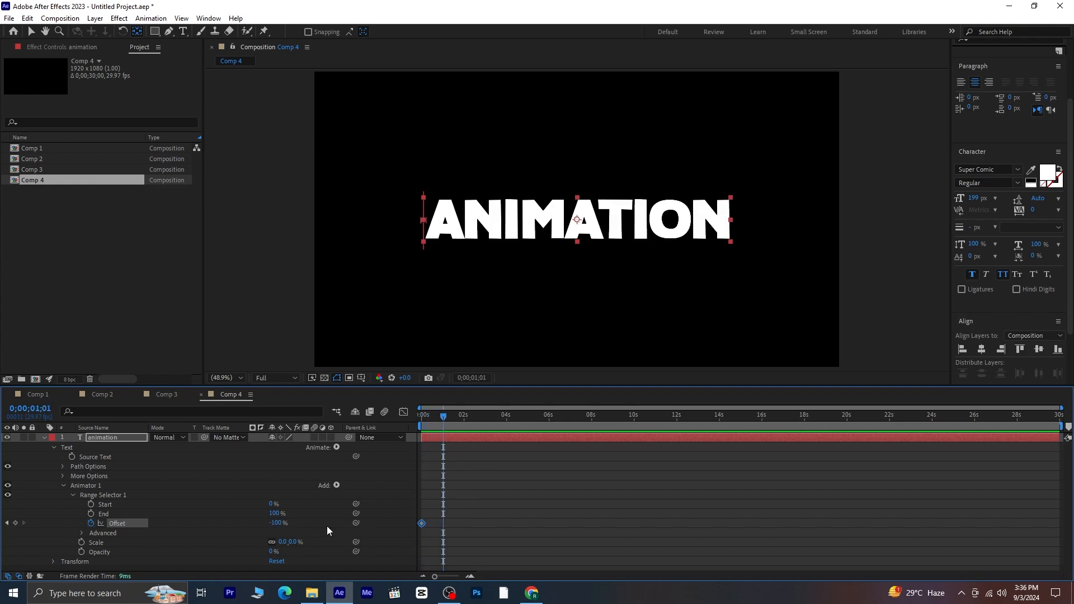
click(278, 523)
text(100)
key(Return)
Step: Set the range selector's advanced Shape to Ramp Up, with Ease High at 27% and Ease Low at 100%
click(81, 533)
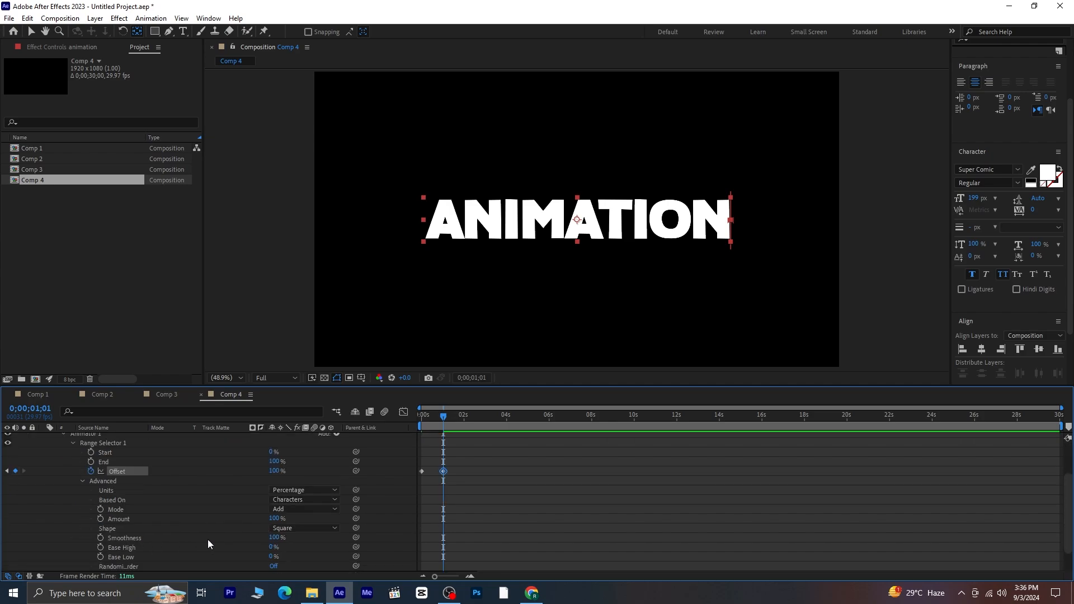
click(303, 526)
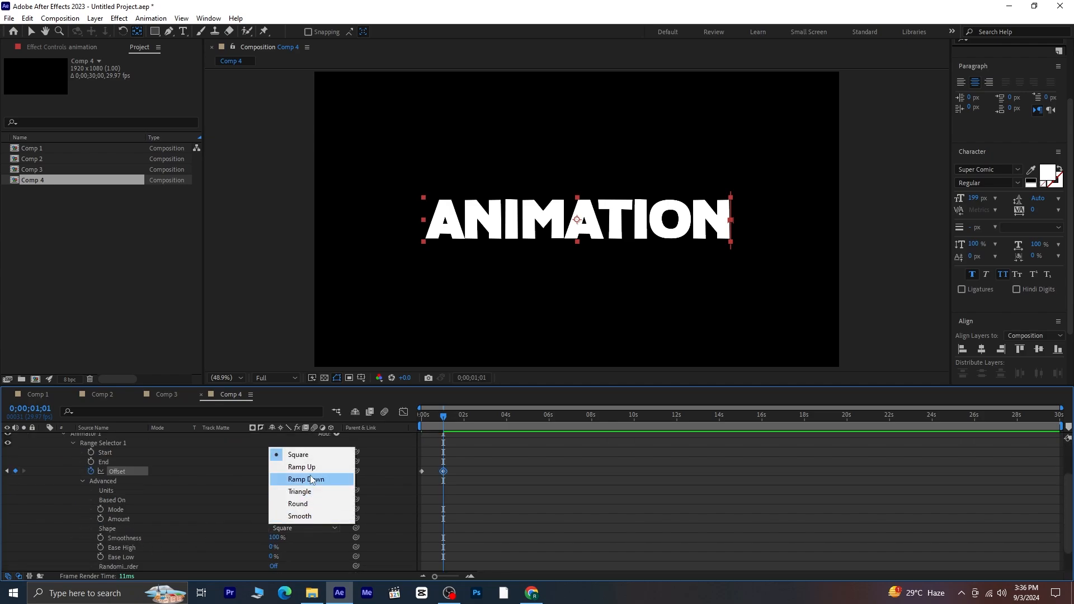
click(311, 468)
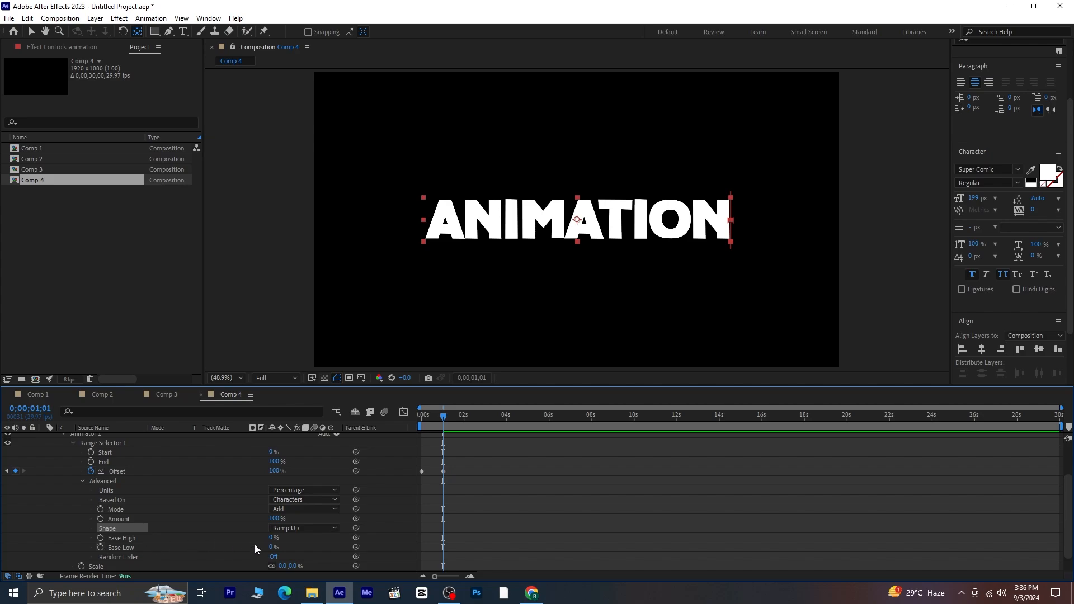
mouse_move(273, 548)
mouse_down()
mouse_move(329, 549)
mouse_move(272, 539)
mouse_move(287, 539)
mouse_up()
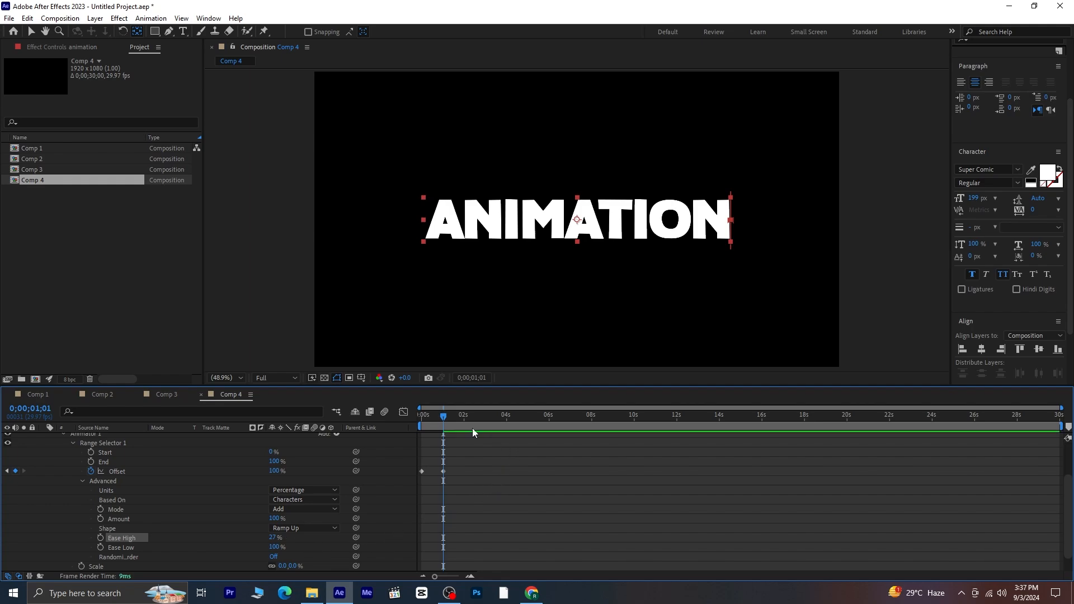
Step: Preview the Comp 4 reveal from the first frame and end its work area at 0;00;01;12
key(Home)
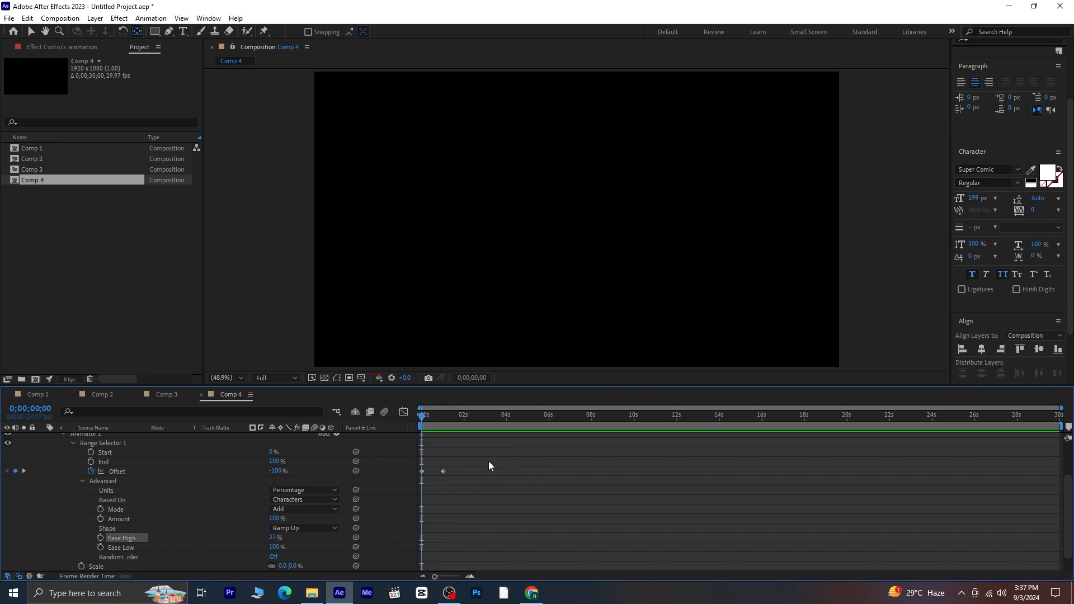
key(space)
key(space)
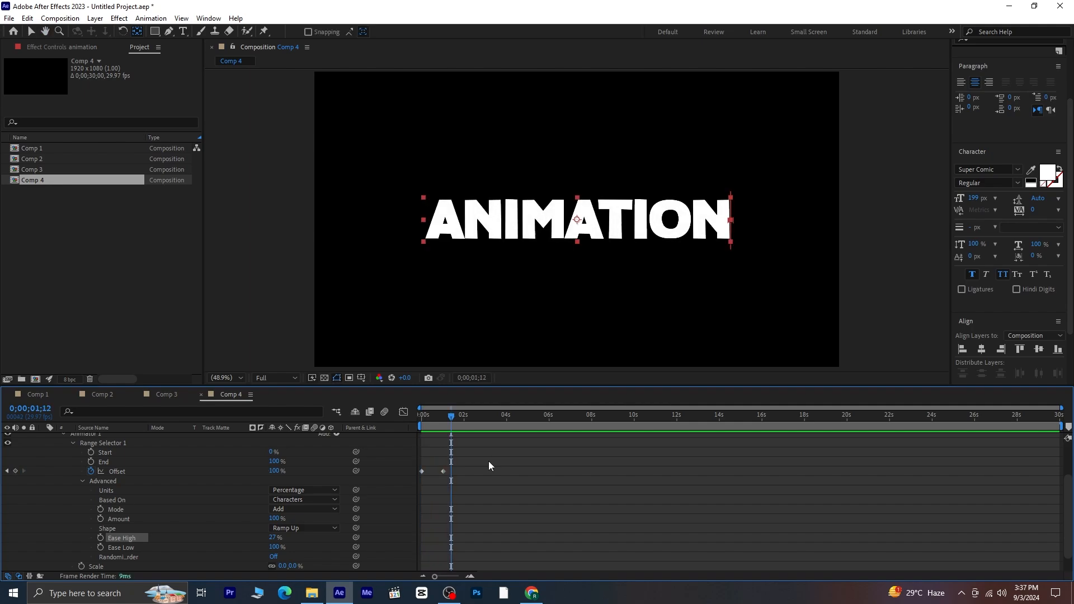
key(n)
scroll(126, 467, up, 3)
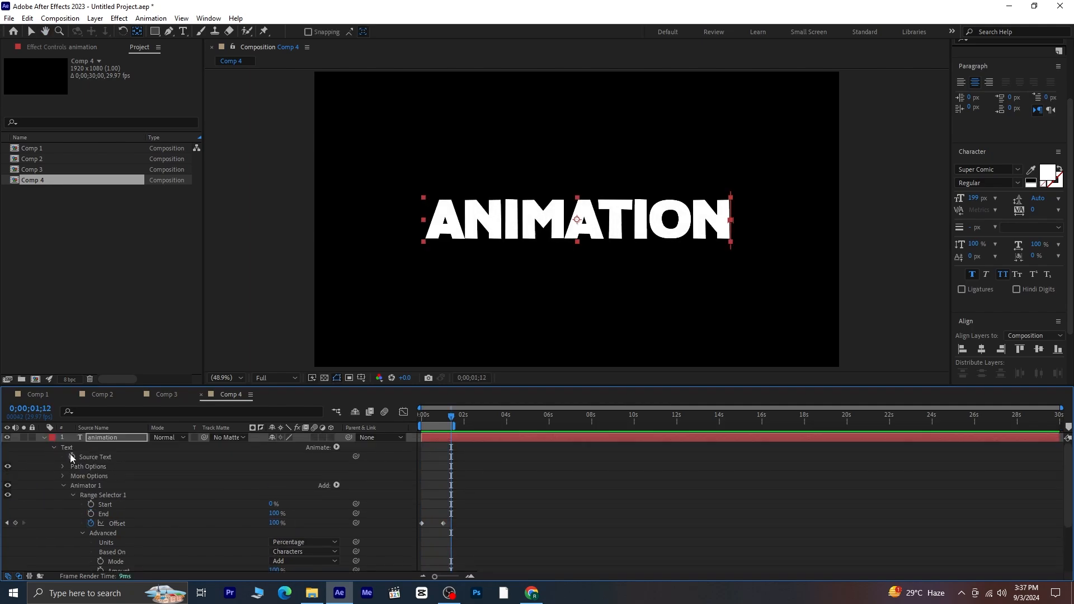
click(39, 437)
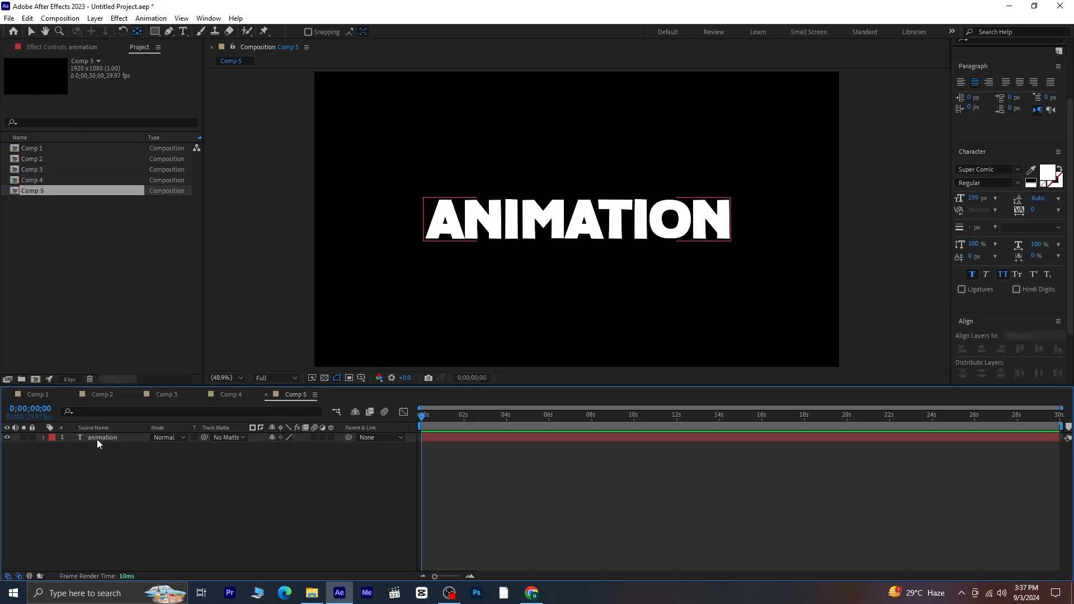
Step: Add a Tracking text animator with an additional Opacity property to the animation layer in Comp 5
click(96, 439)
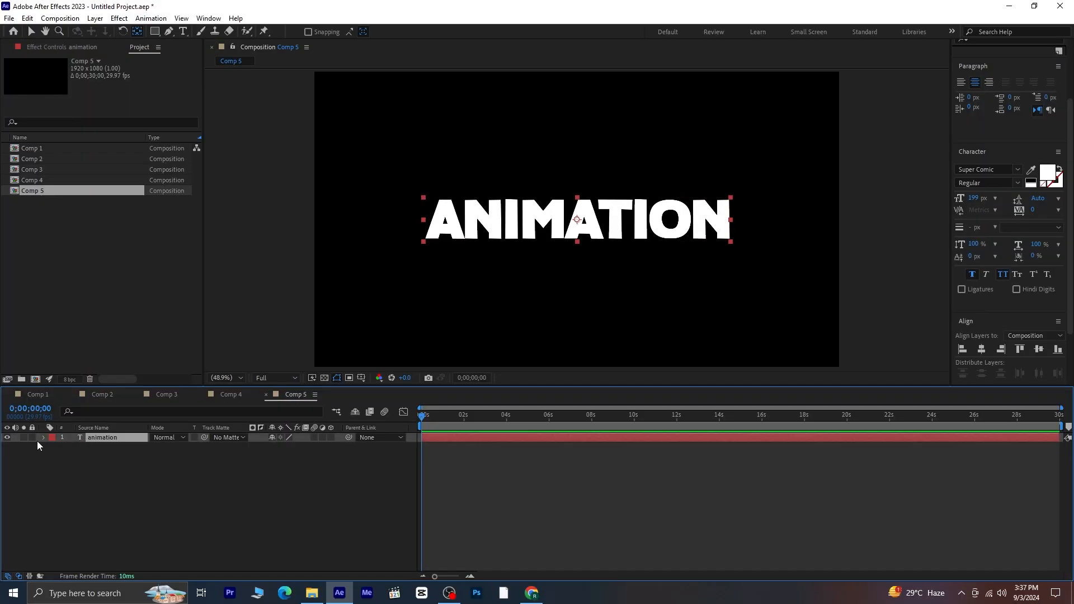
click(44, 438)
click(336, 447)
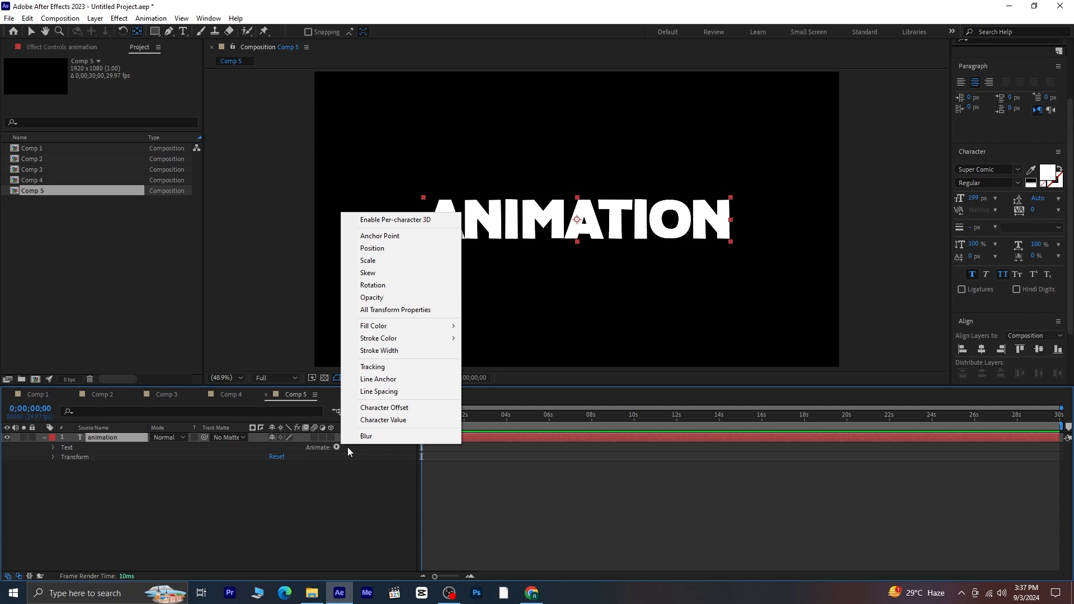
click(431, 367)
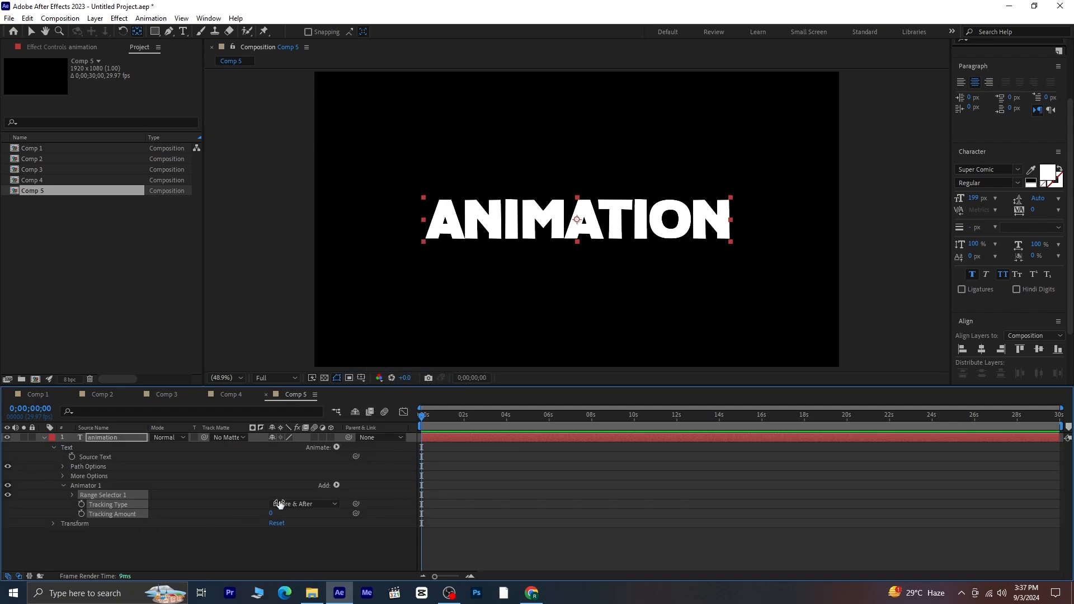
click(337, 485)
mouse_move(353, 491)
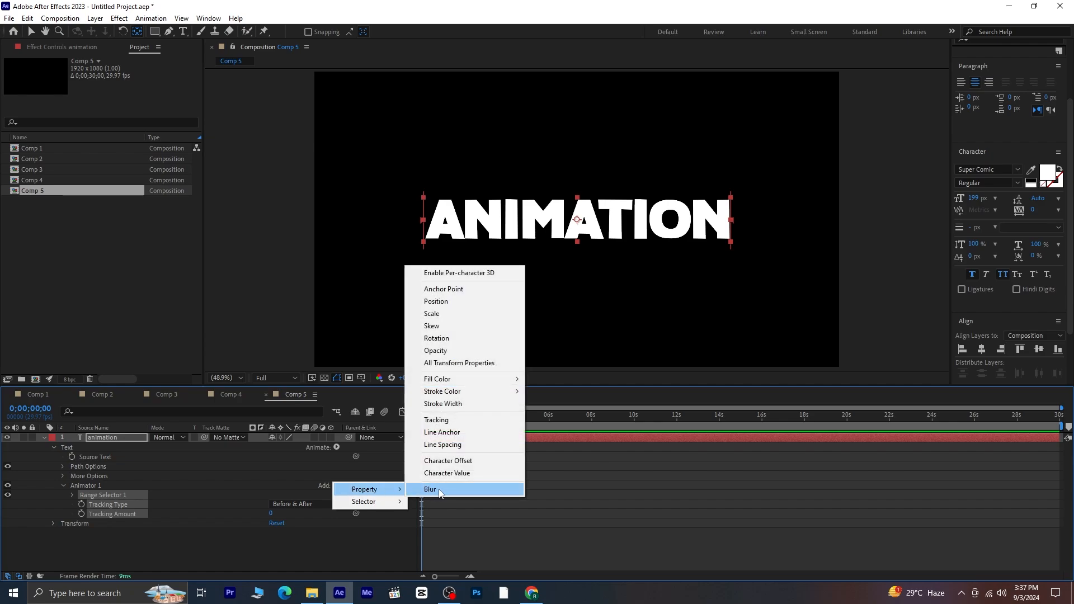
click(442, 350)
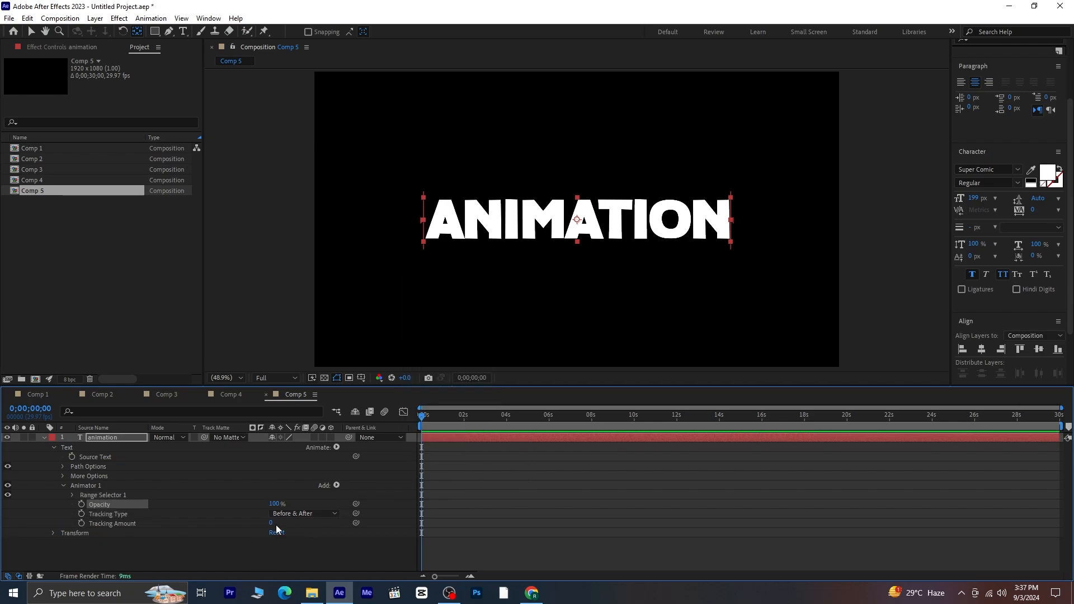
Step: Set the Comp 5 animator's Tracking Amount to about -118 and its Opacity to 0%
drag(272, 523, 202, 521)
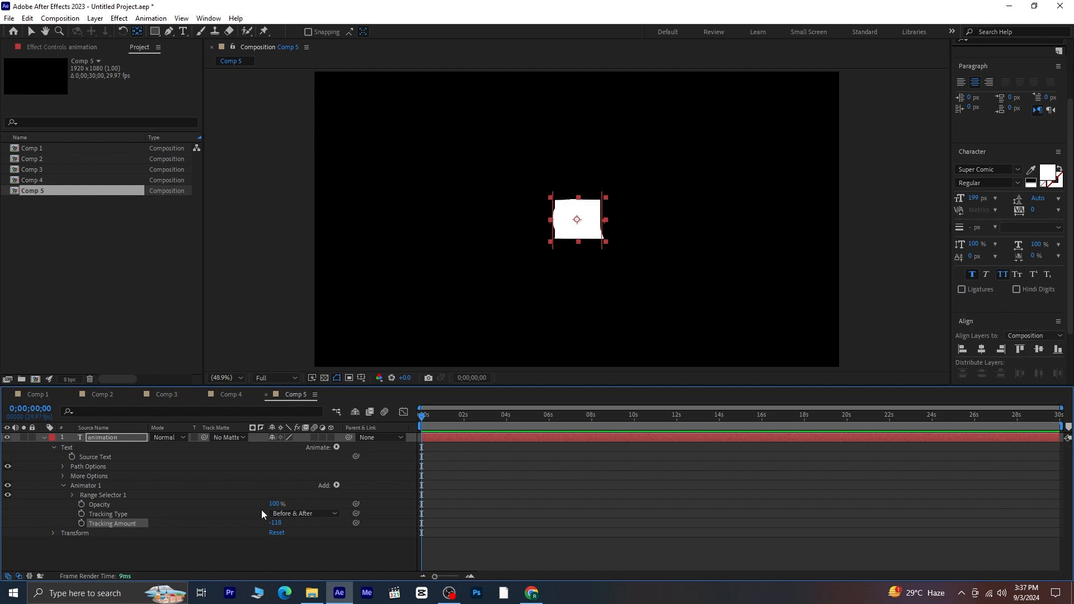
click(274, 504)
text(0)
key(Return)
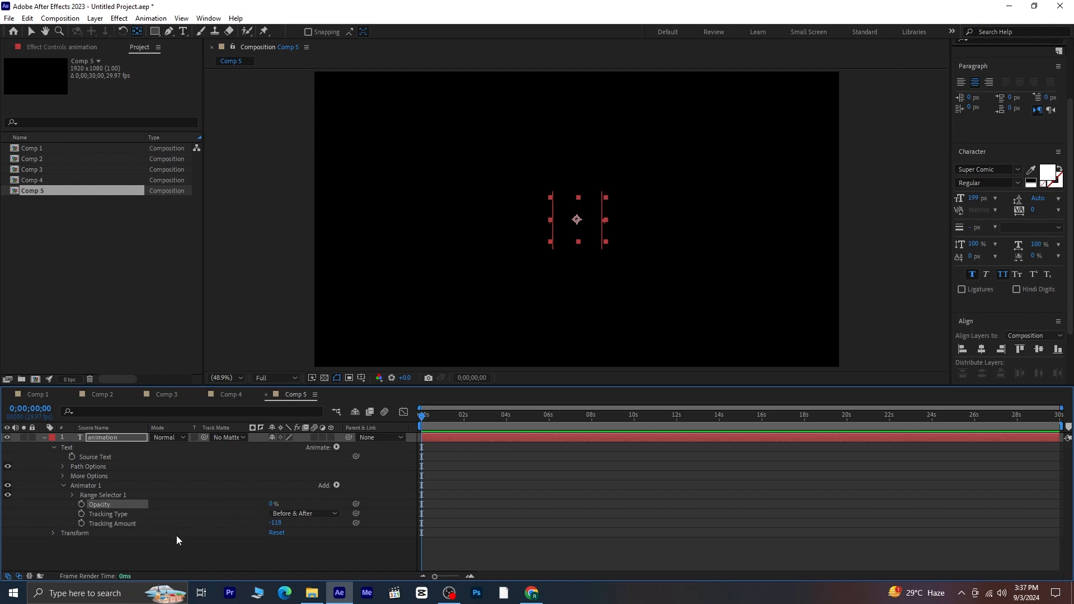
Step: Keyframe the range selector's Start from 0% at the first frame to 100% at 0;00;01;04
click(72, 495)
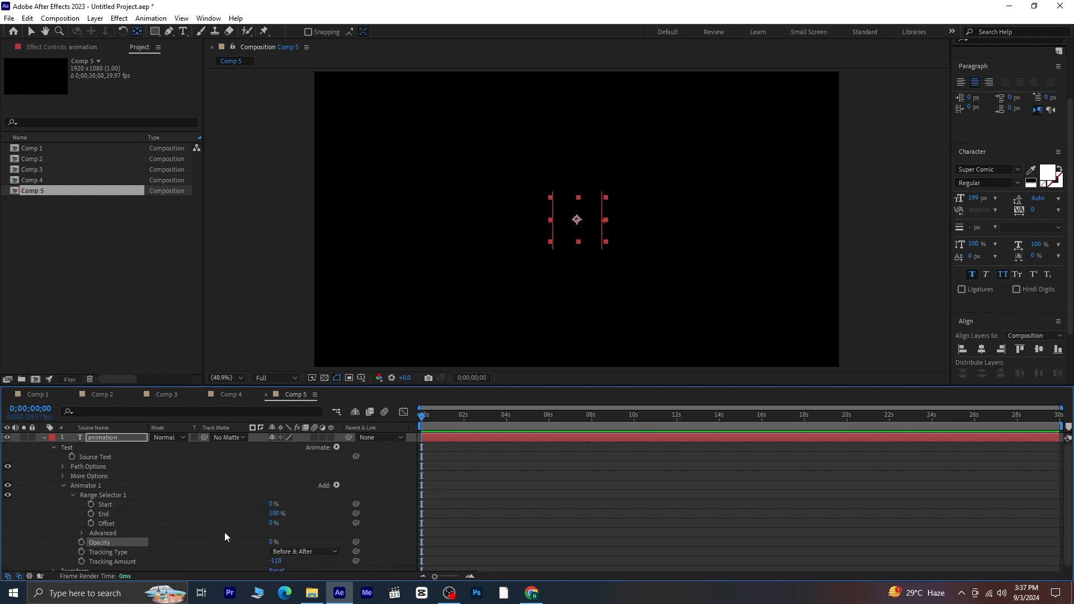
click(92, 505)
drag(422, 416, 446, 452)
drag(273, 505, 418, 503)
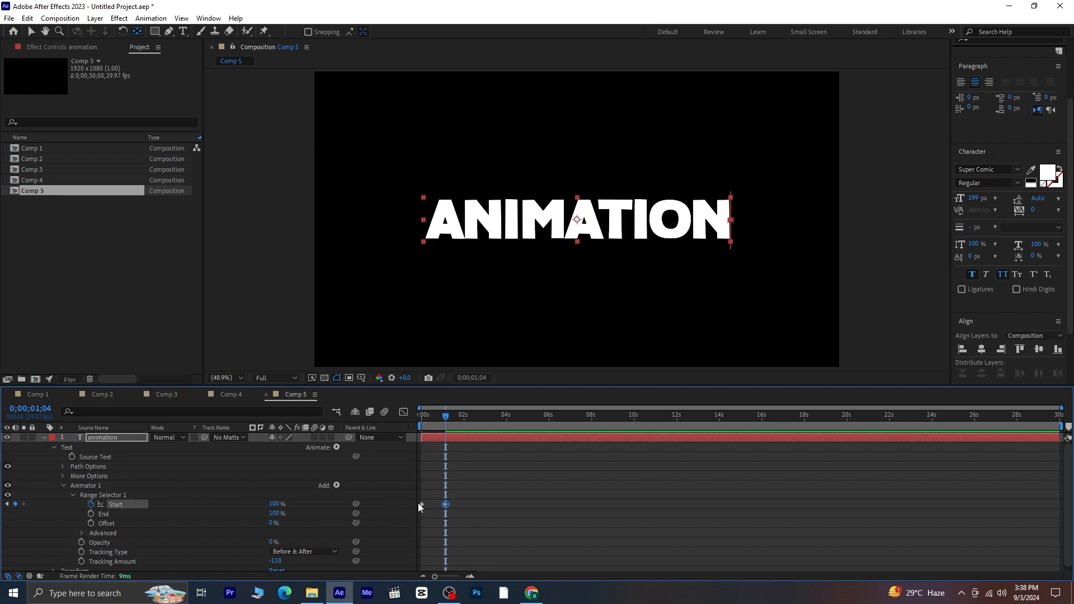
Step: Ease both Start keyframes in the Graph Editor, shaping the speed curve into a sharp peak midway between them
drag(475, 491, 416, 513)
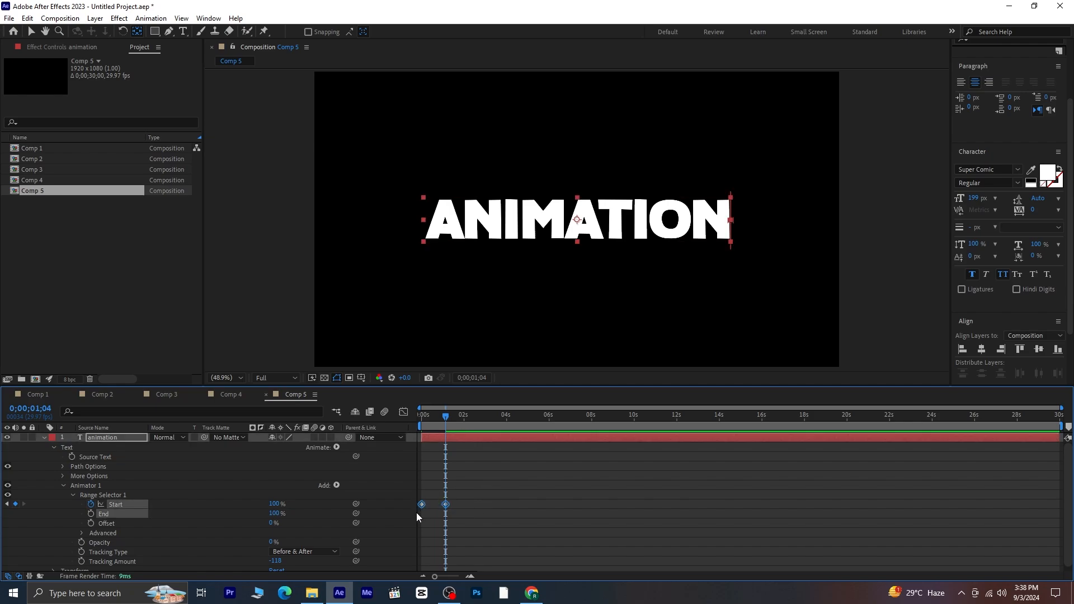
click(403, 412)
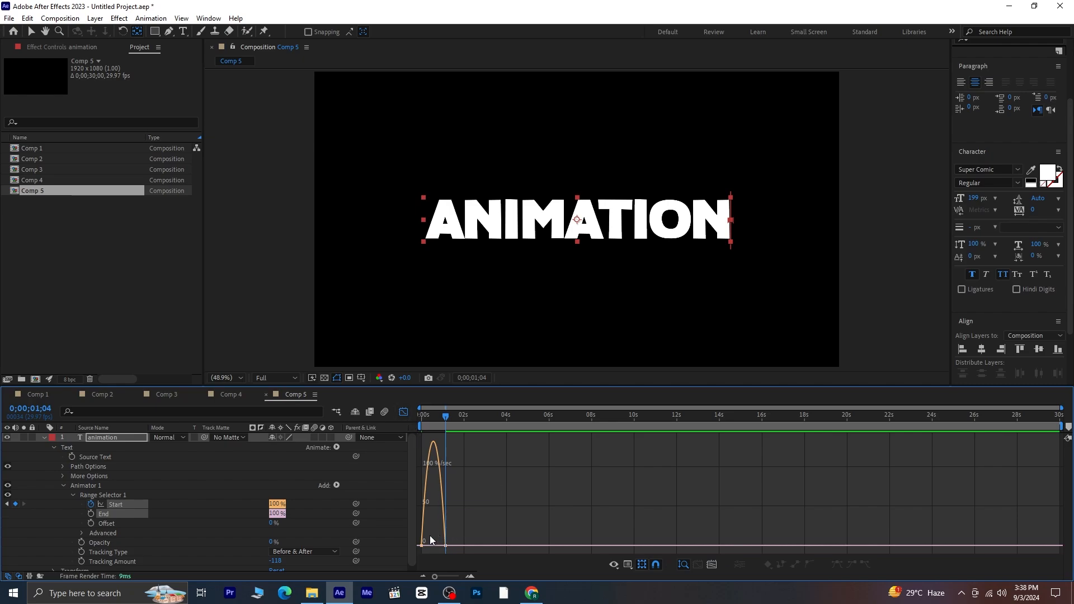
mouse_move(409, 553)
mouse_down()
mouse_move(449, 549)
mouse_move(427, 559)
mouse_move(391, 552)
mouse_up()
key(equal)
key(equal)
drag(517, 421, 344, 459)
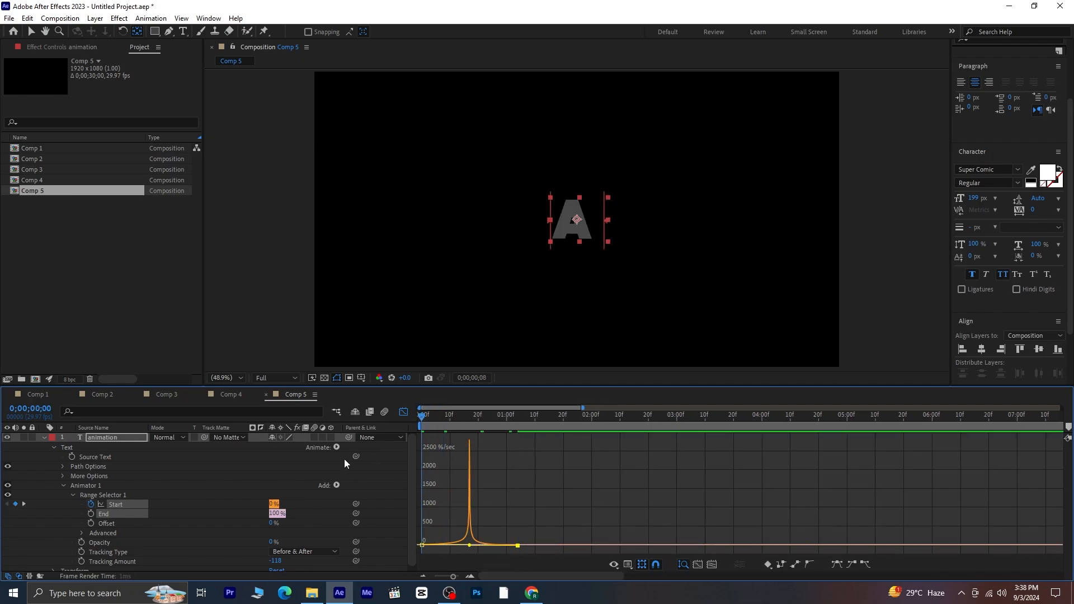
click(403, 411)
Step: Preview the eased tracking reveal in Comp 5 from the first frame
key(space)
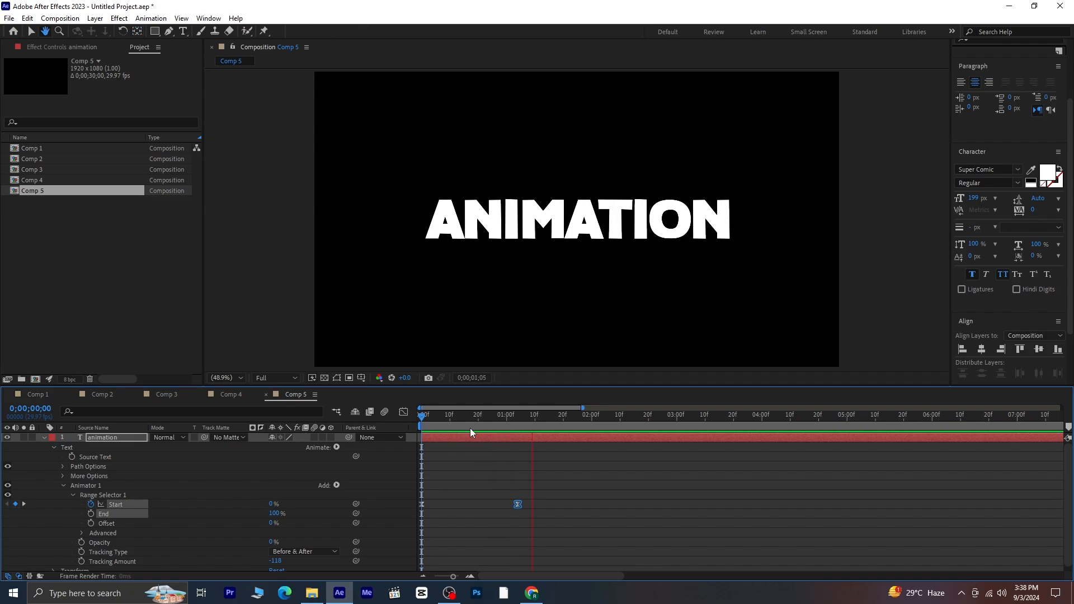
key(space)
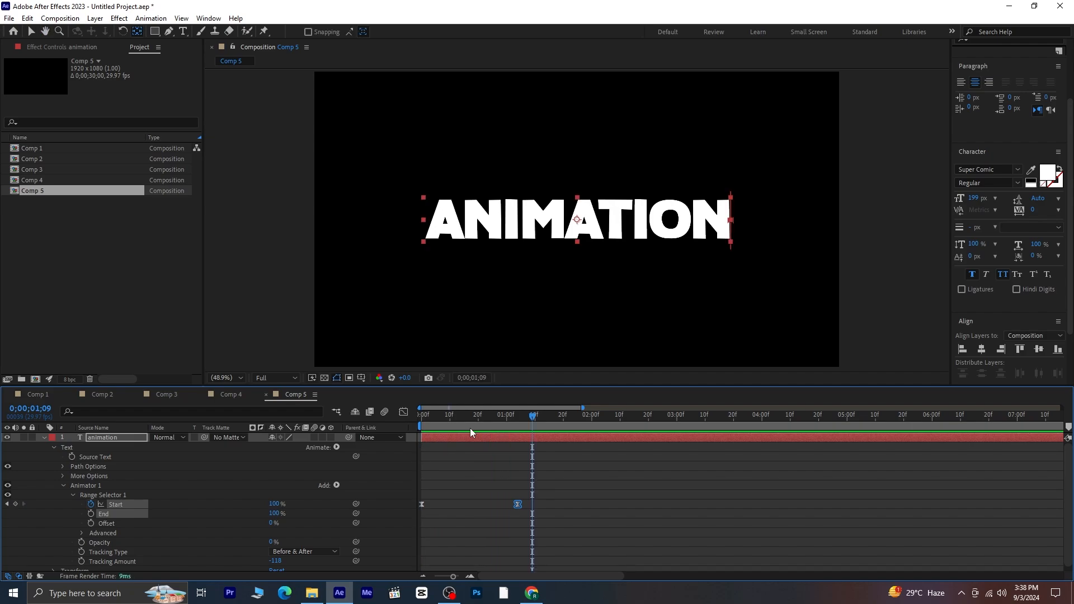
key(space)
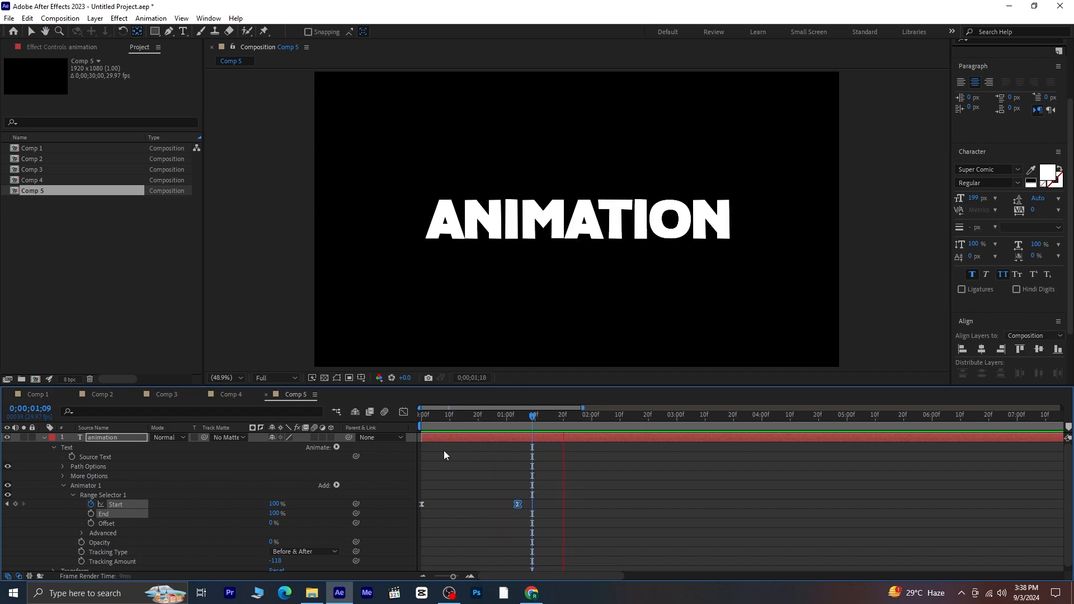
key(space)
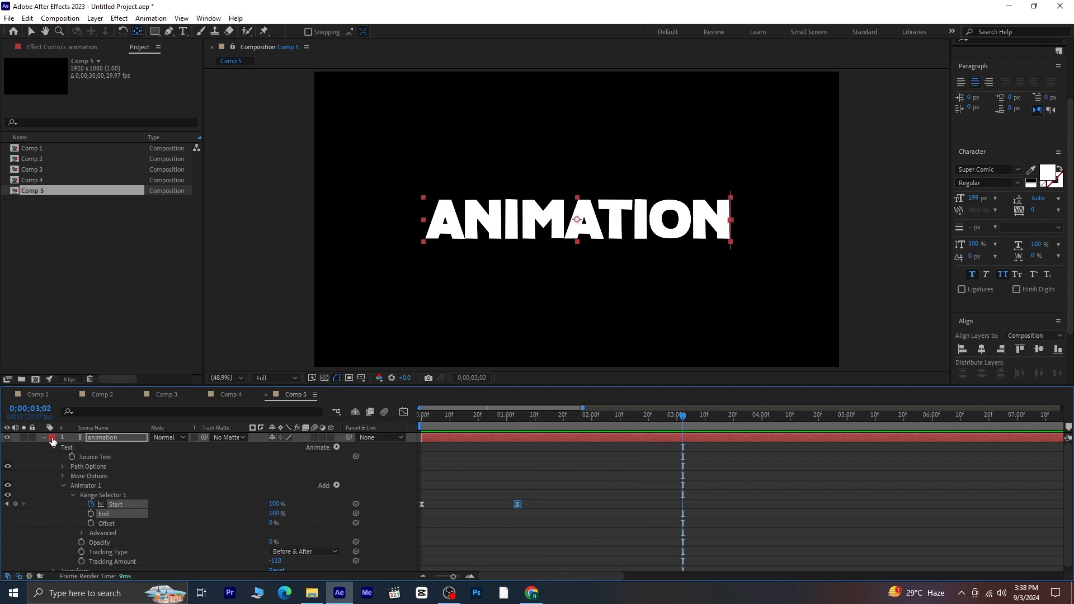
Step: Collapse the animation layer in Comp 5, enable motion blur for it, and preview the reveal from the first frame
click(44, 437)
click(313, 438)
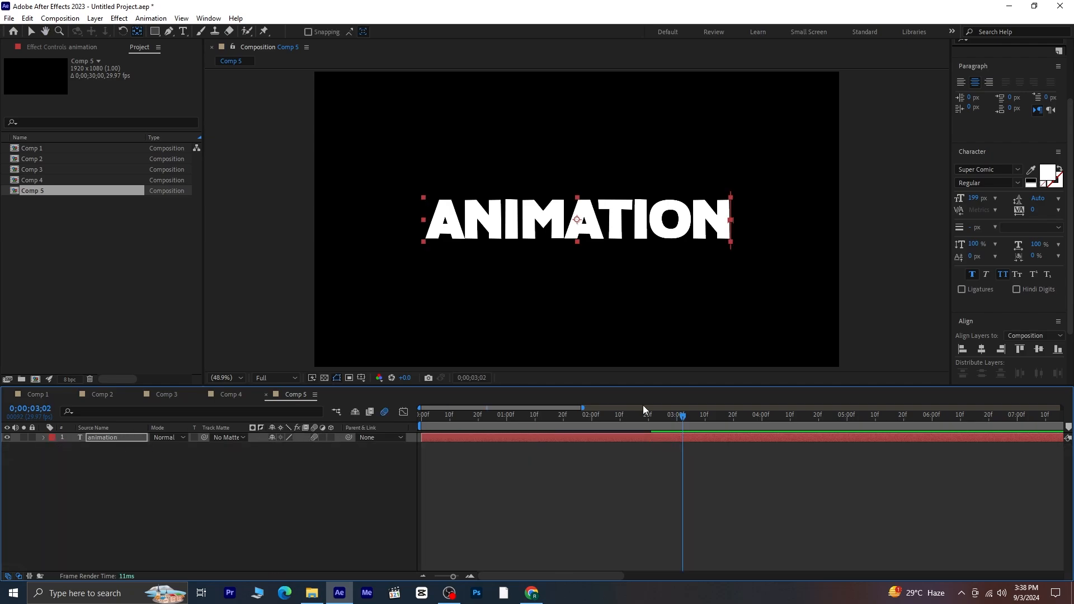
drag(682, 414, 421, 415)
key(space)
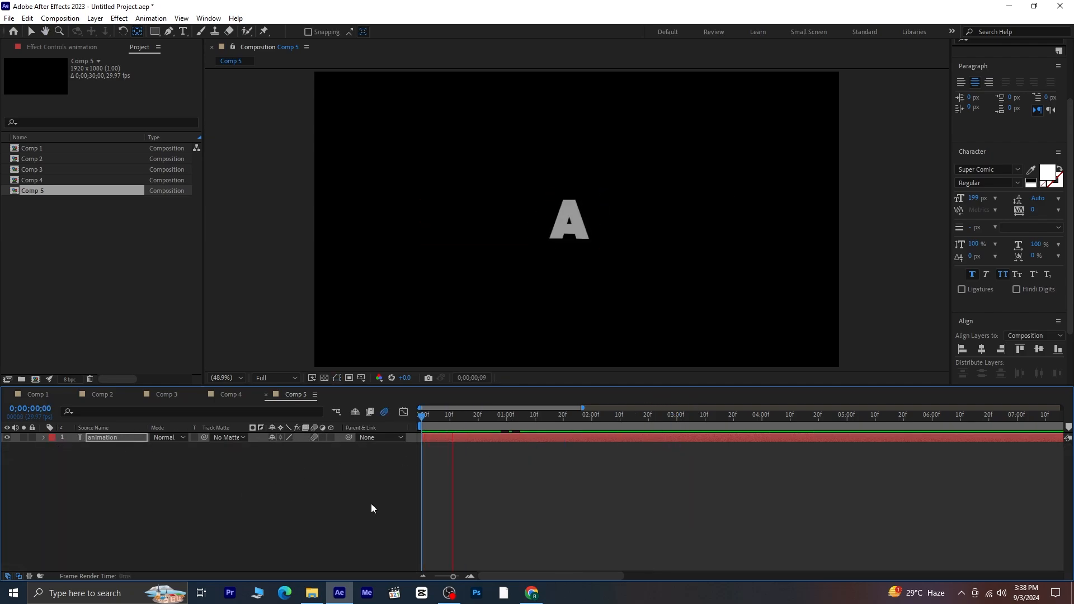